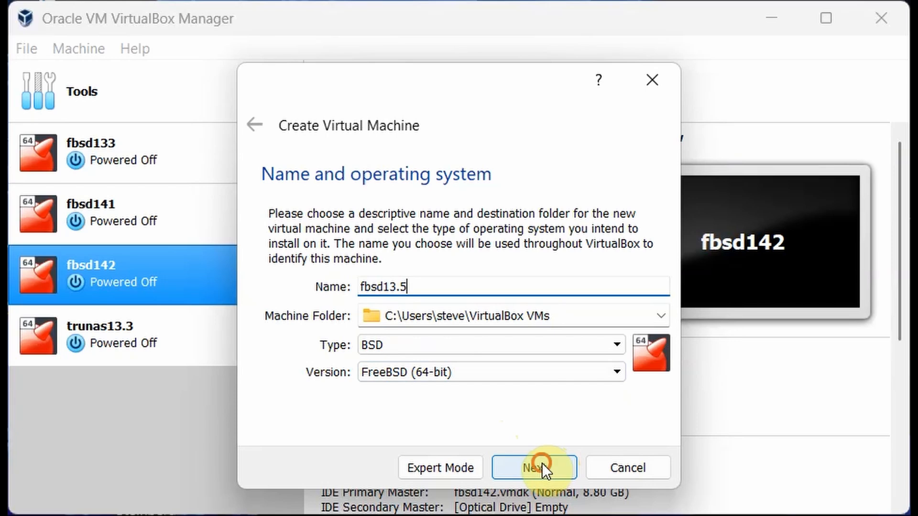
Confirm the name fbsd13.5 with type BSD, FreeBSD (64-bit), and continue to memory size.
{"action": "left_click", "coordinate": [542, 463]}
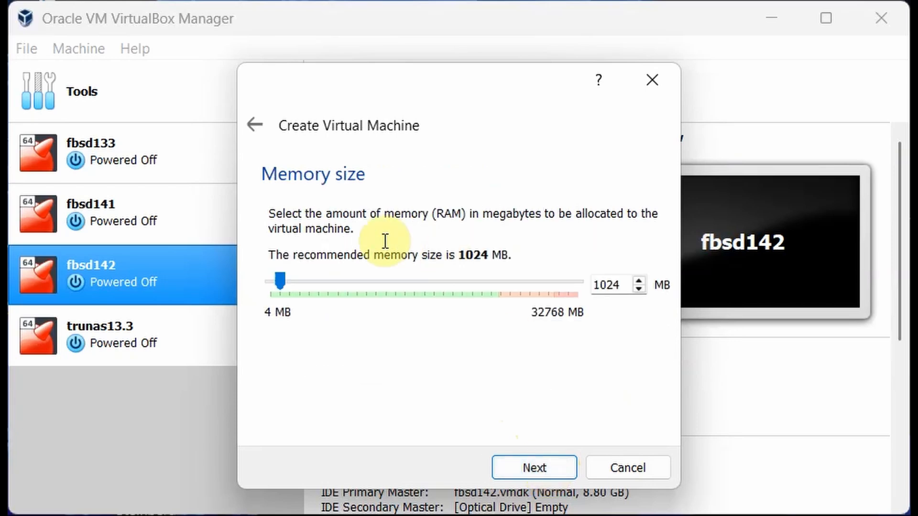
Set memory to 4096 MB and choose to create a new virtual hard disk now.
{"action": "left_click_drag", "start_coordinate": [281, 281], "coordinate": [308, 279]}
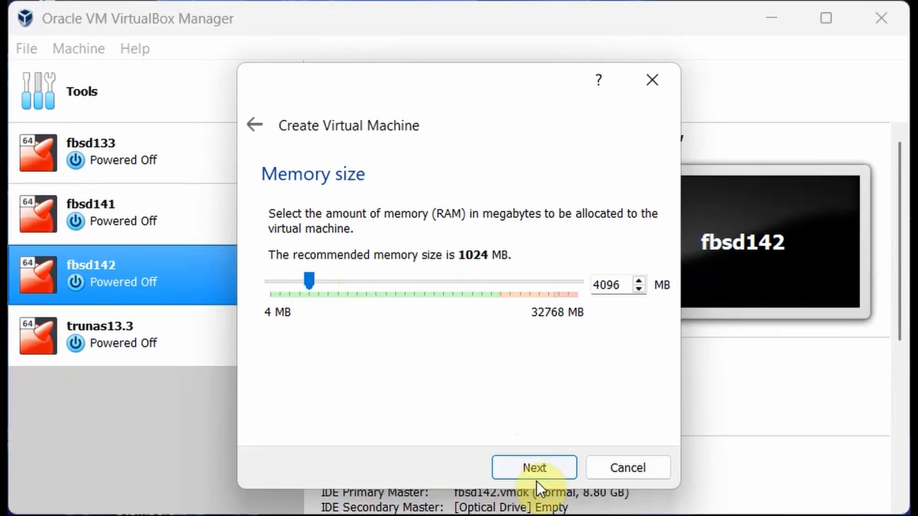
{"action": "left_click", "coordinate": [539, 468]}
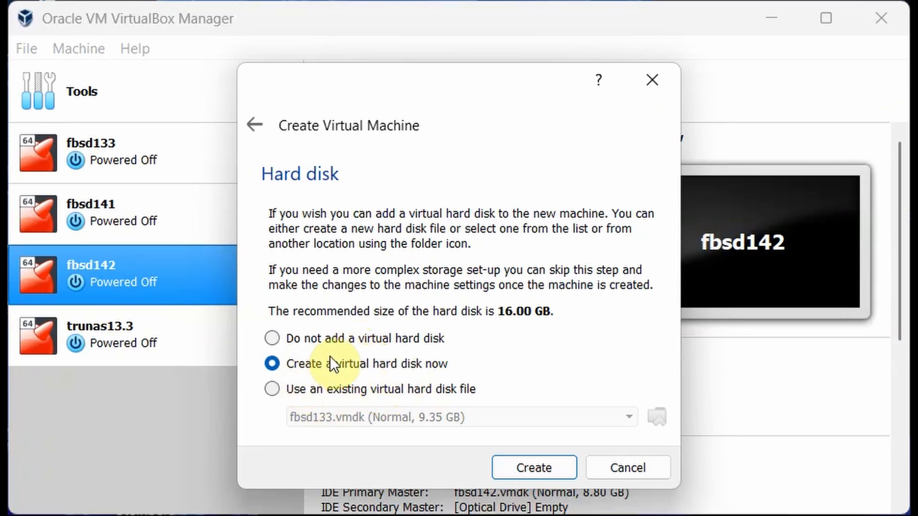
{"action": "left_click", "coordinate": [530, 466]}
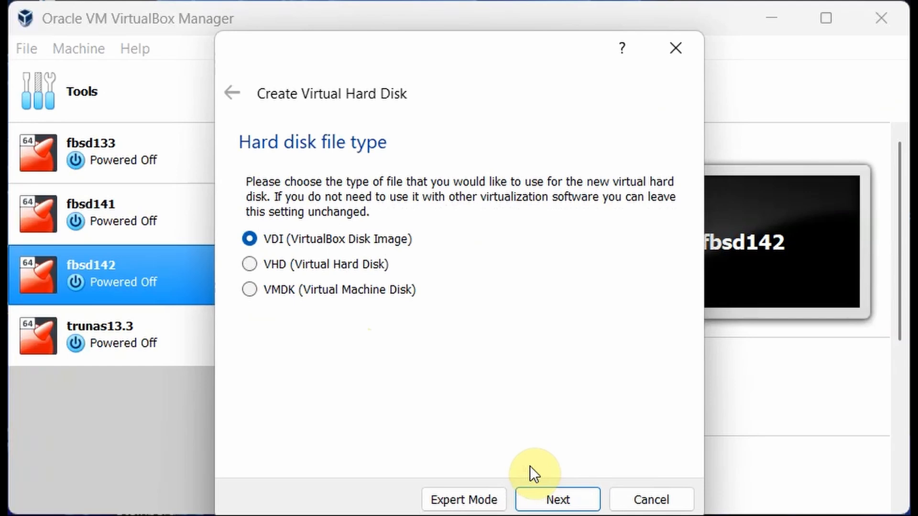
Choose VMDK as the disk file type with fixed-size storage allocation.
{"action": "left_click", "coordinate": [249, 289]}
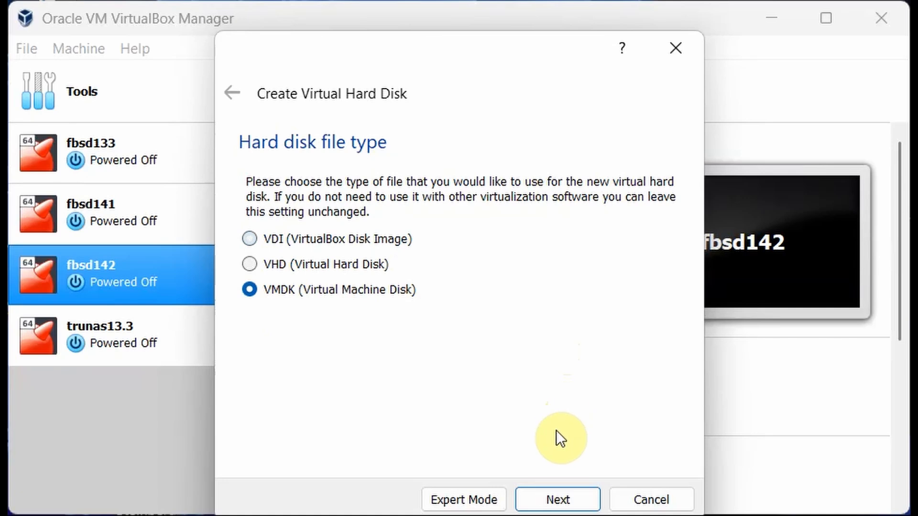
{"action": "left_click", "coordinate": [554, 500]}
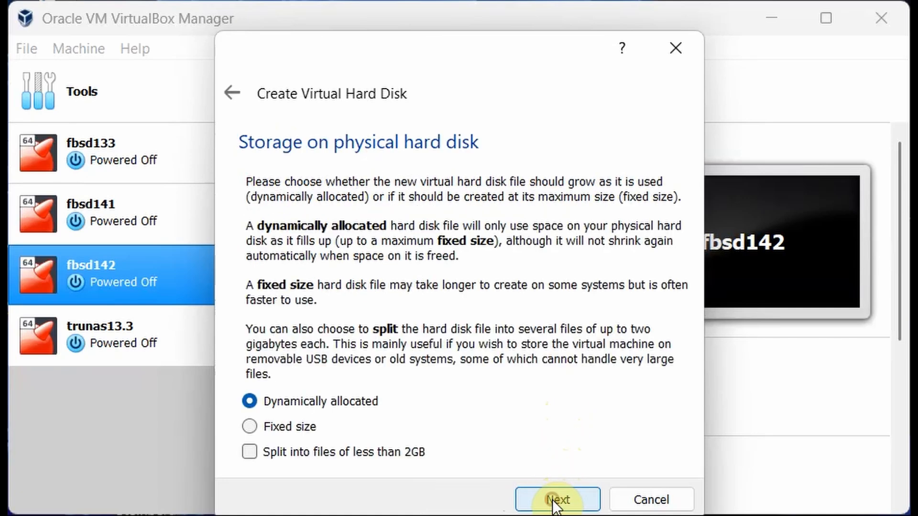
{"action": "left_click", "coordinate": [253, 428]}
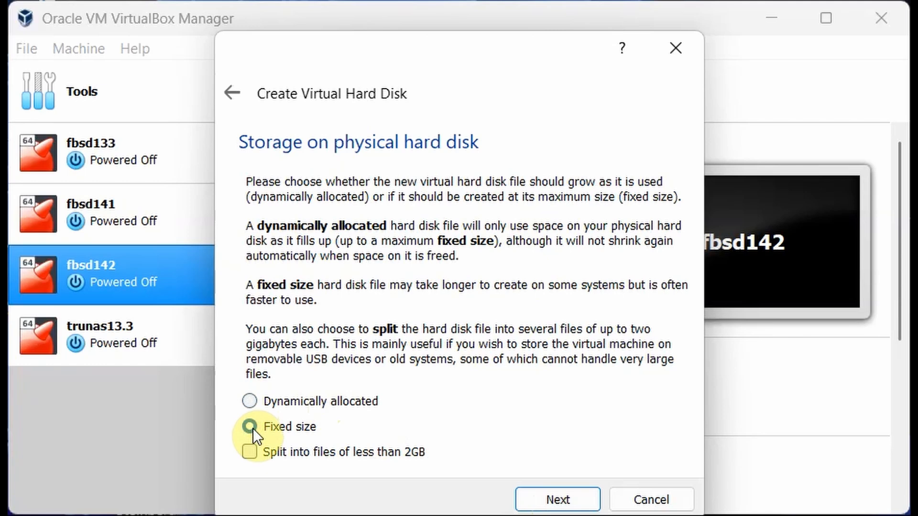
{"action": "left_click", "coordinate": [561, 496]}
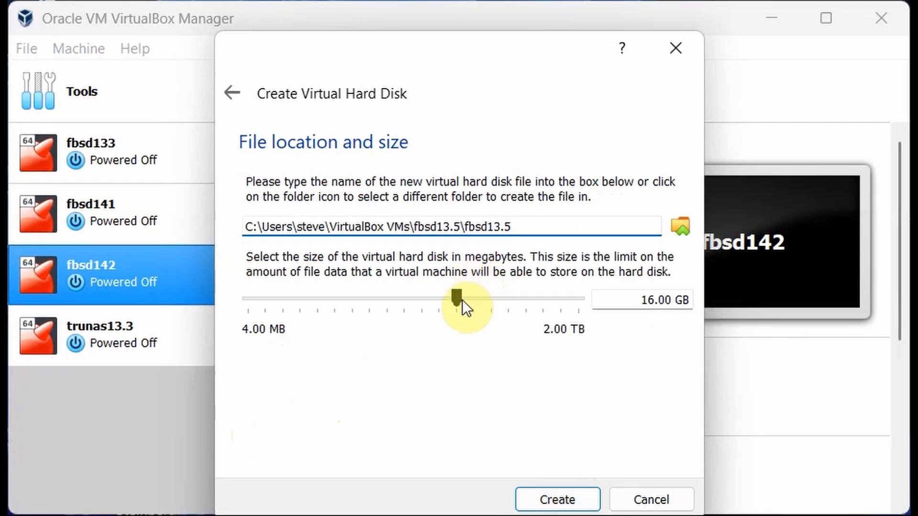
Set the disk size slider to 8.52 GB and create the fixed fbsd13.5.vmdk disk.
{"action": "mouse_move", "coordinate": [457, 299]}
{"action": "left_mouse_down"}
{"action": "mouse_move", "coordinate": [409, 306]}
{"action": "mouse_move", "coordinate": [440, 303]}
{"action": "left_mouse_up"}
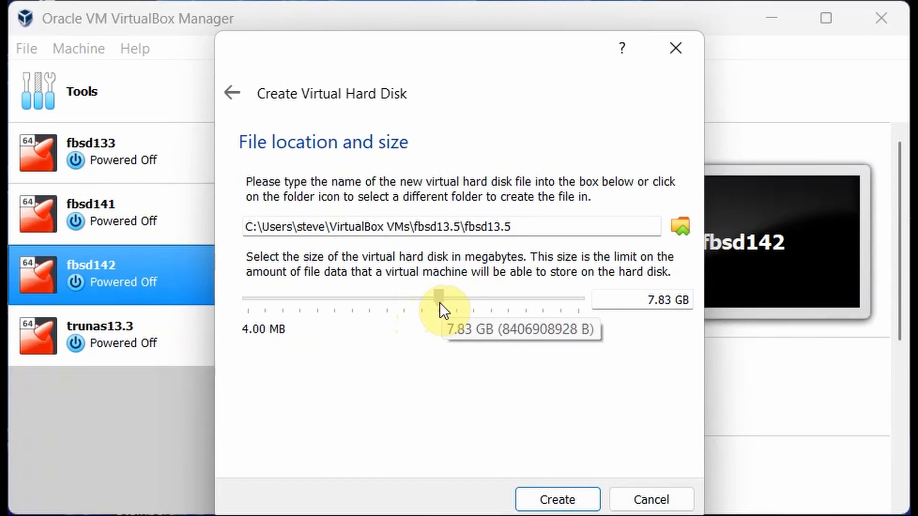
{"action": "left_click", "coordinate": [440, 303]}
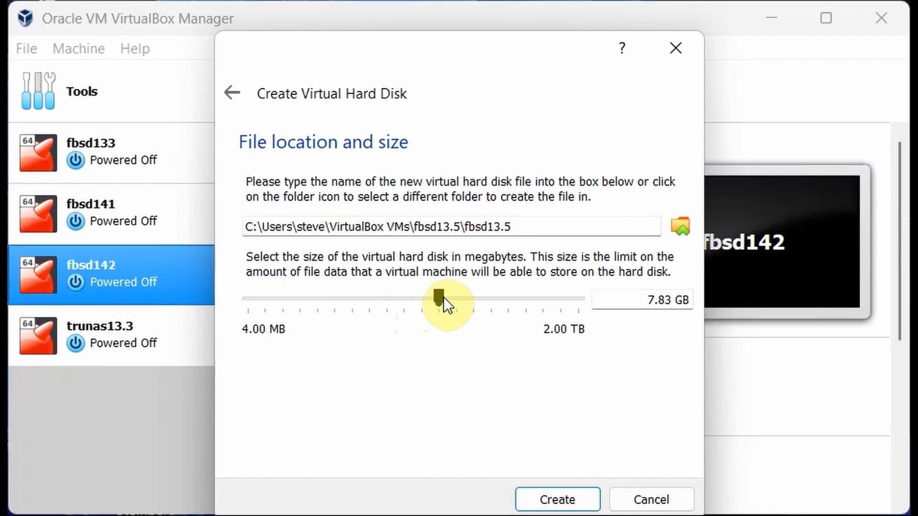
{"action": "left_click", "coordinate": [446, 297]}
{"action": "left_click_drag", "start_coordinate": [450, 298], "coordinate": [440, 300]}
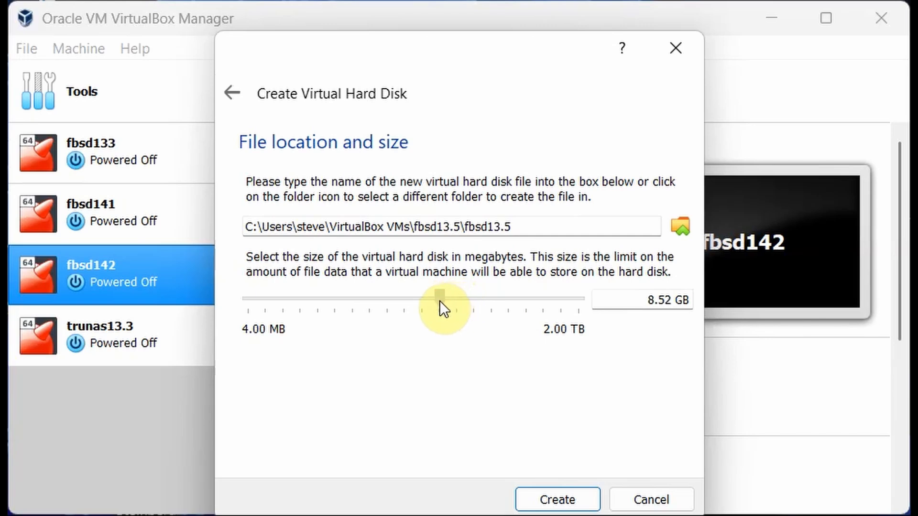
{"action": "left_click", "coordinate": [440, 301]}
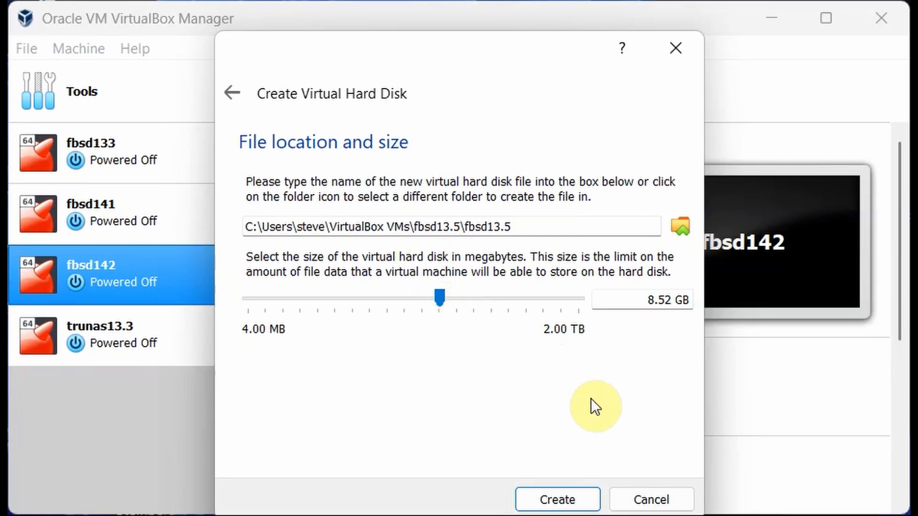
{"action": "left_click", "coordinate": [559, 496]}
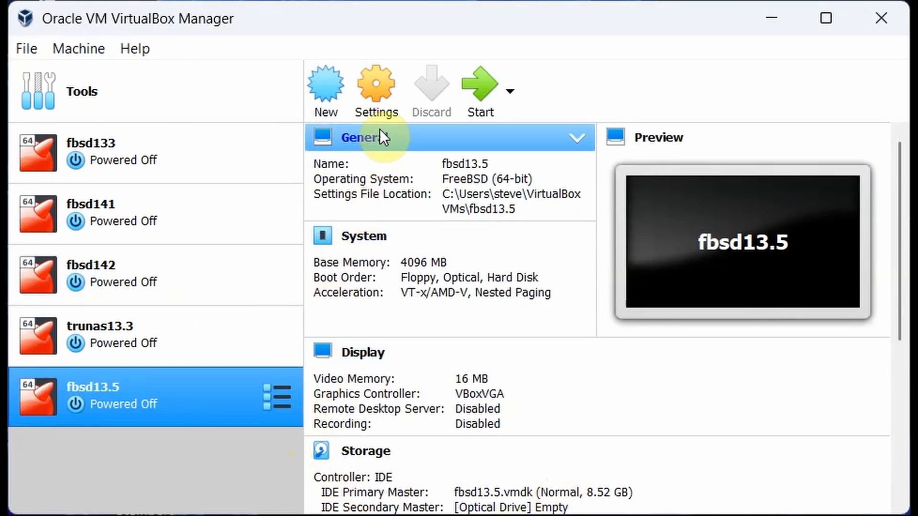
Open fbsd13.5's Settings, look through the General tabs, then go to System.
{"action": "left_click", "coordinate": [376, 91]}
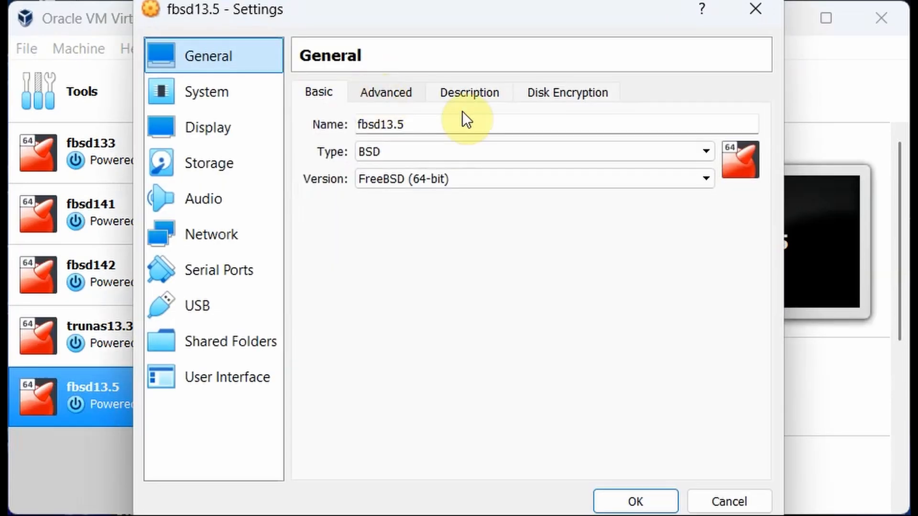
{"action": "left_click", "coordinate": [391, 100]}
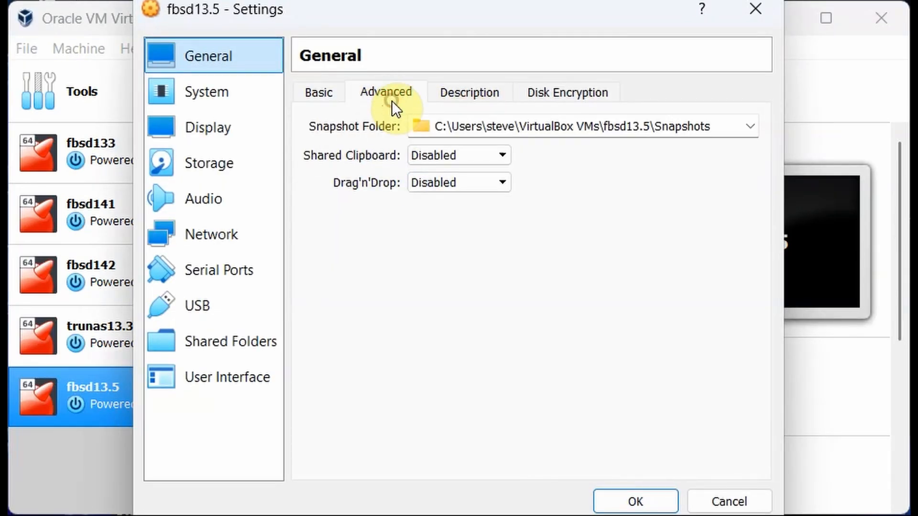
{"action": "left_click", "coordinate": [468, 97]}
{"action": "left_click", "coordinate": [562, 91]}
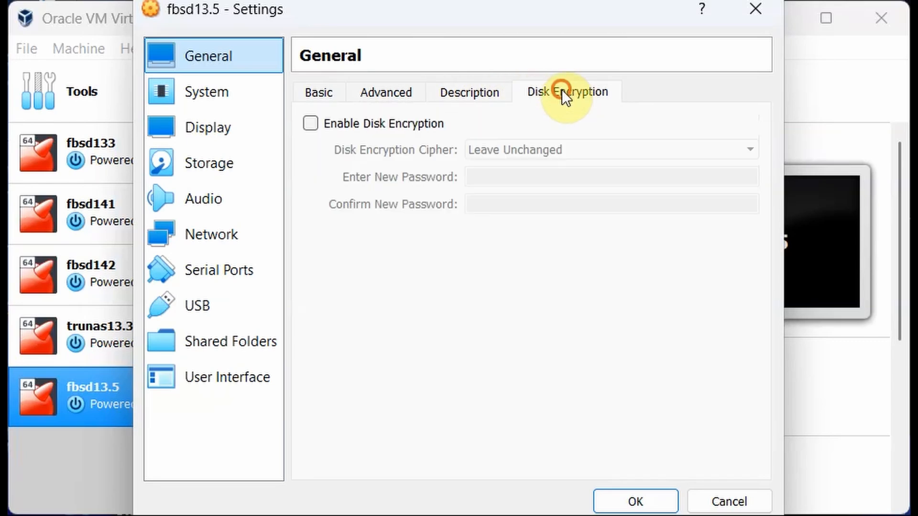
{"action": "left_click", "coordinate": [316, 91]}
{"action": "left_click", "coordinate": [215, 95]}
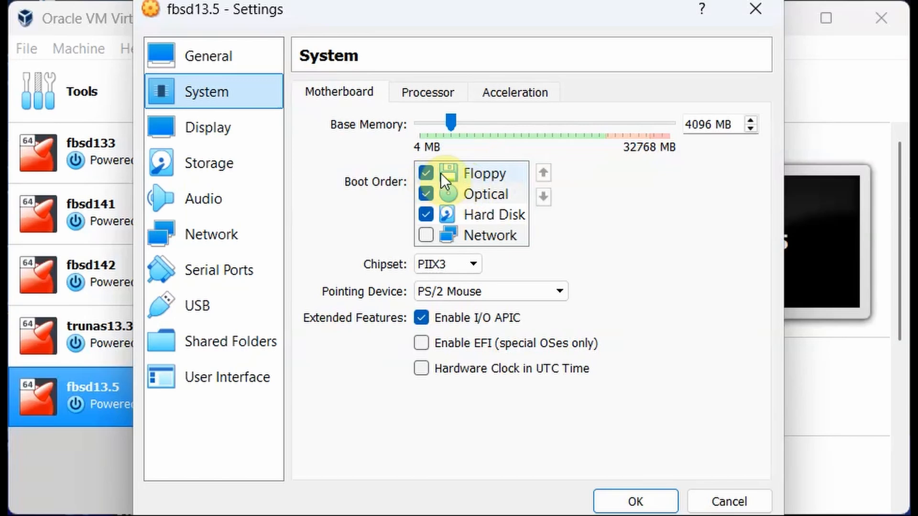
Uncheck Floppy in the boot order and move it to the bottom.
{"action": "left_click", "coordinate": [427, 172]}
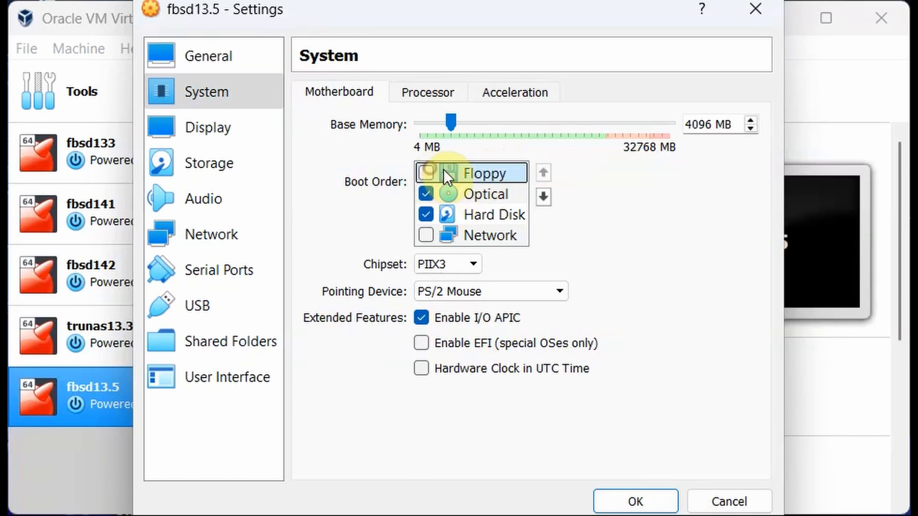
{"action": "left_click", "coordinate": [549, 198]}
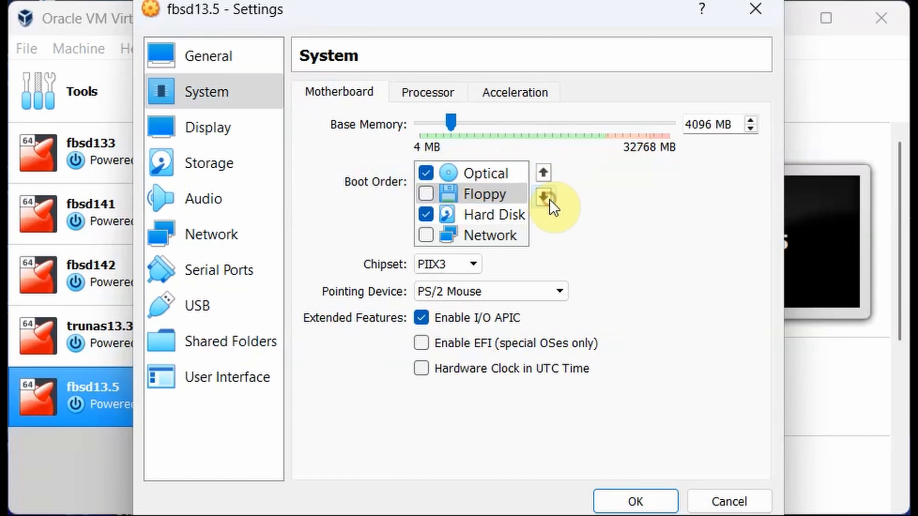
{"action": "left_click", "coordinate": [549, 198]}
{"action": "left_click", "coordinate": [550, 199]}
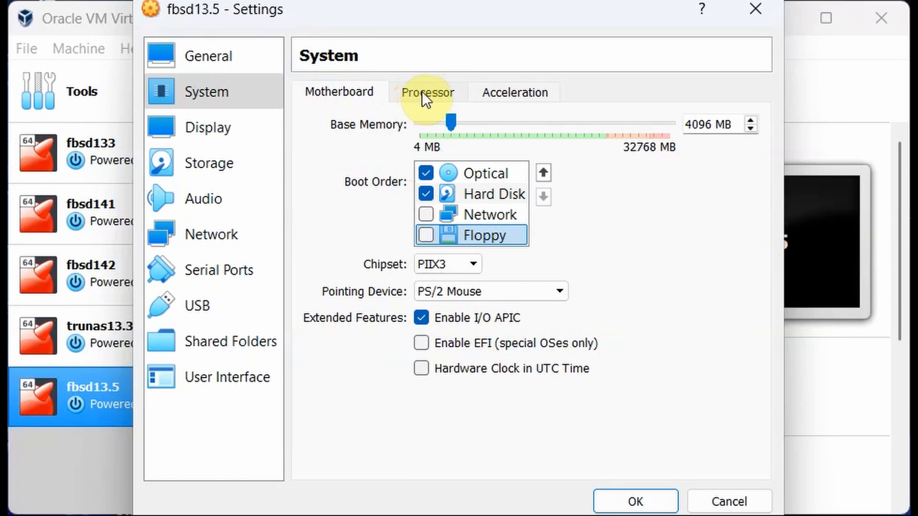
Set the number of virtual processors to 4.
{"action": "left_click", "coordinate": [434, 90]}
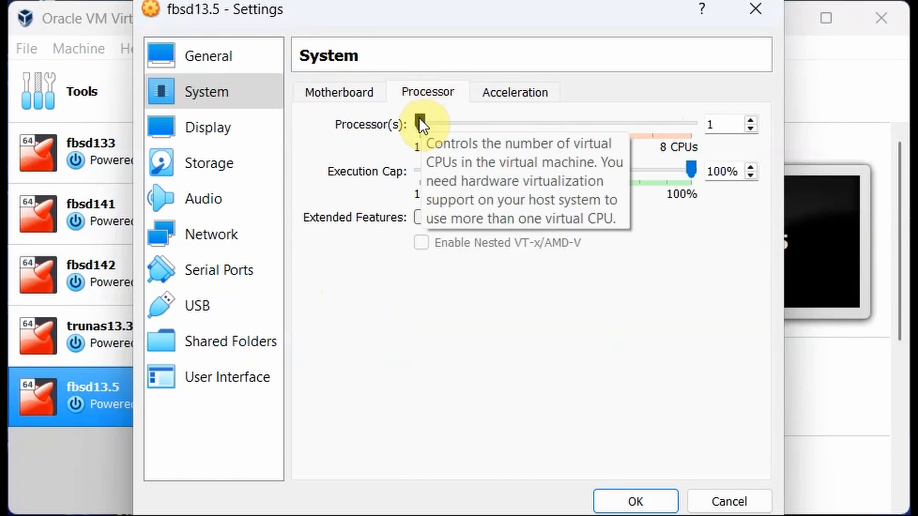
{"action": "left_click_drag", "start_coordinate": [420, 117], "coordinate": [534, 134]}
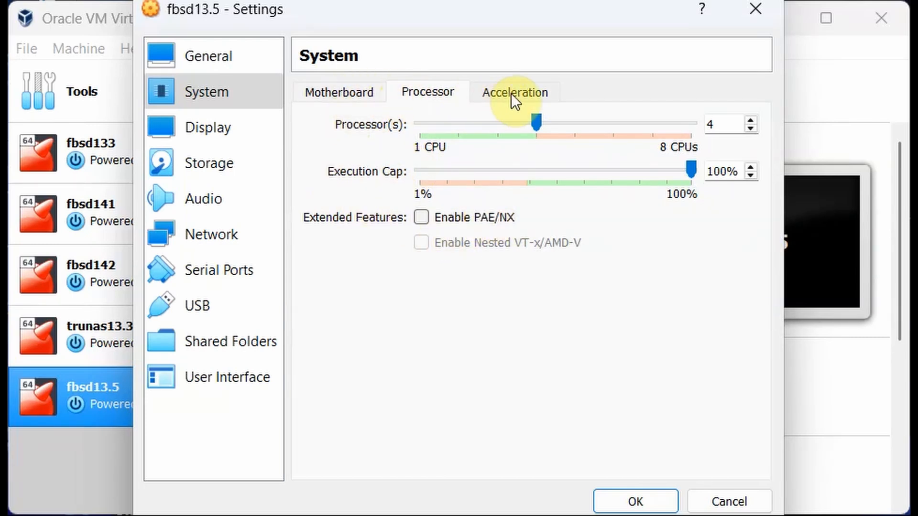
{"action": "left_click", "coordinate": [352, 95]}
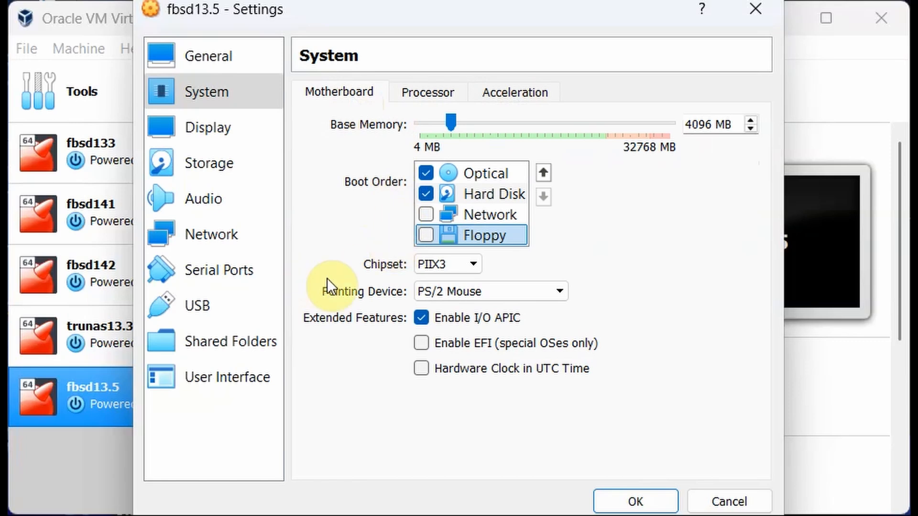
{"action": "left_click", "coordinate": [210, 128]}
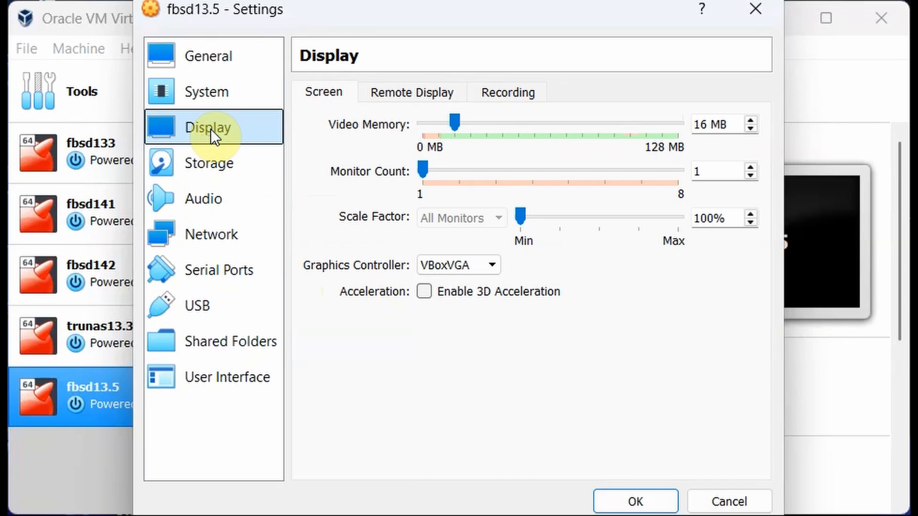
On the Storage page, select the empty optical drive and choose to browse for a disc image file.
{"action": "left_click", "coordinate": [214, 167]}
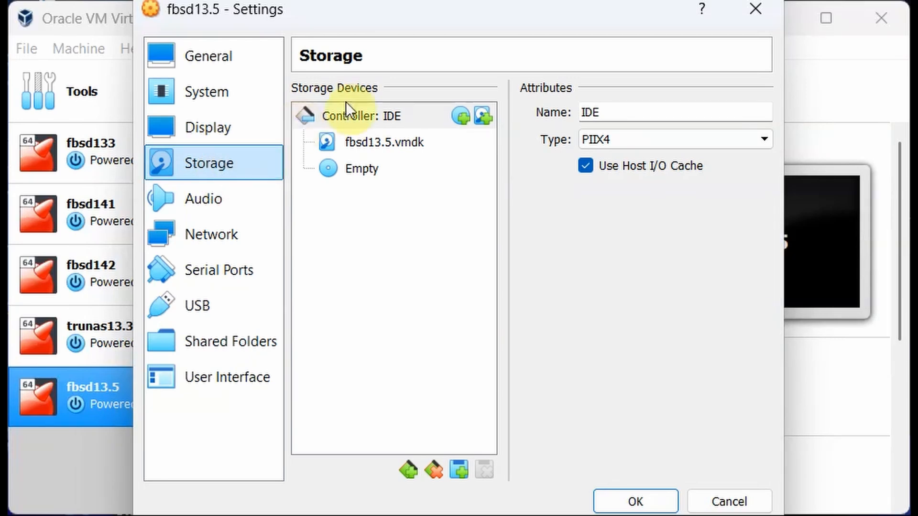
{"action": "left_click", "coordinate": [345, 173]}
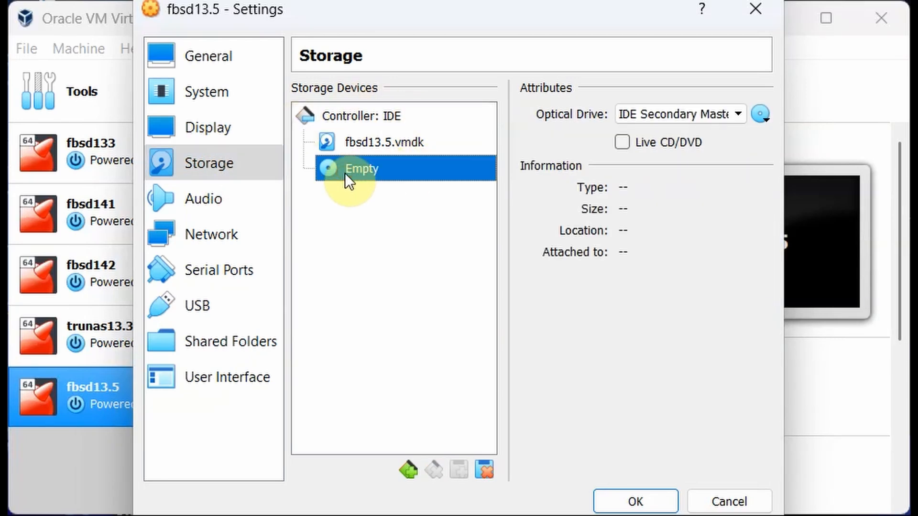
{"action": "left_click", "coordinate": [762, 115]}
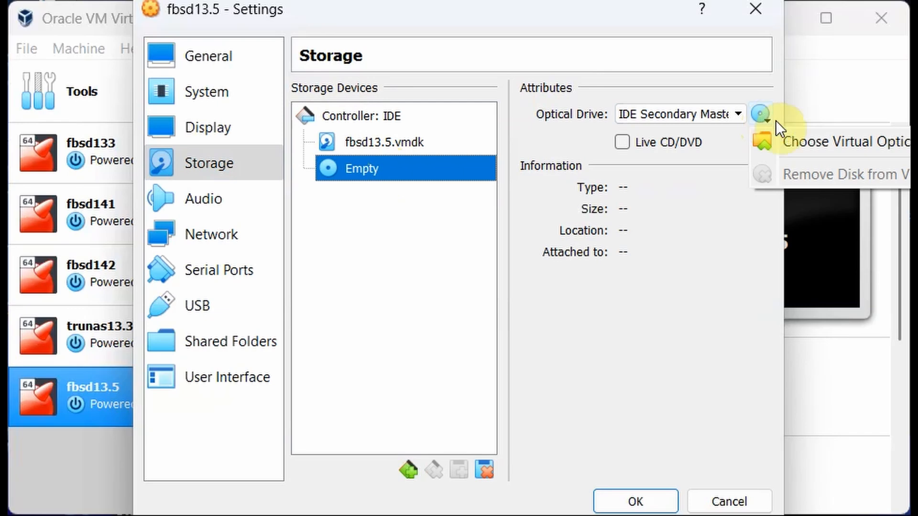
{"action": "left_click", "coordinate": [802, 138]}
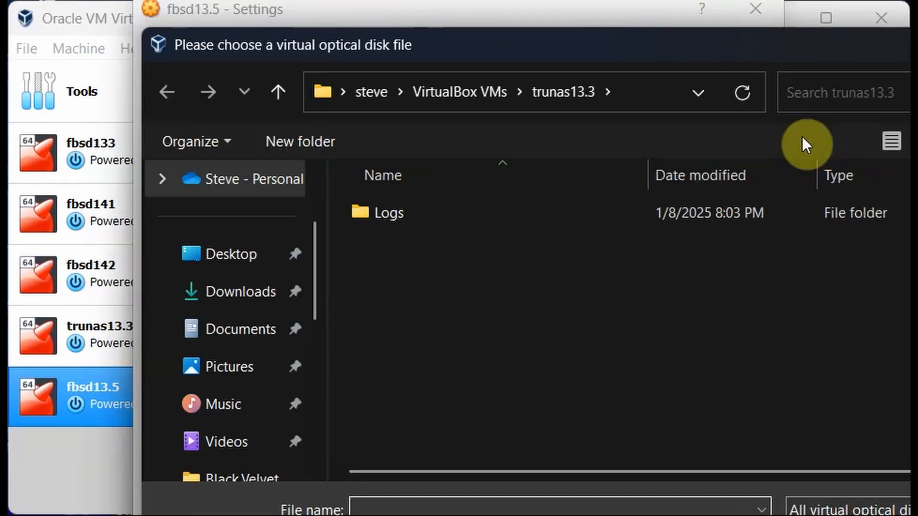
Pick FreeBSD-13.5-RELEASE-amd64-disc1.iso from Downloads and load it into the optical drive.
{"action": "left_click", "coordinate": [243, 293]}
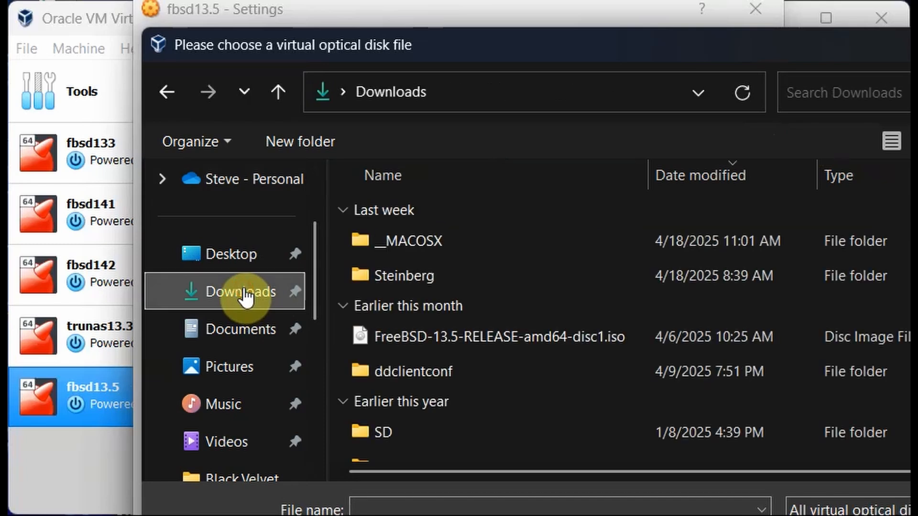
{"action": "left_click", "coordinate": [513, 335]}
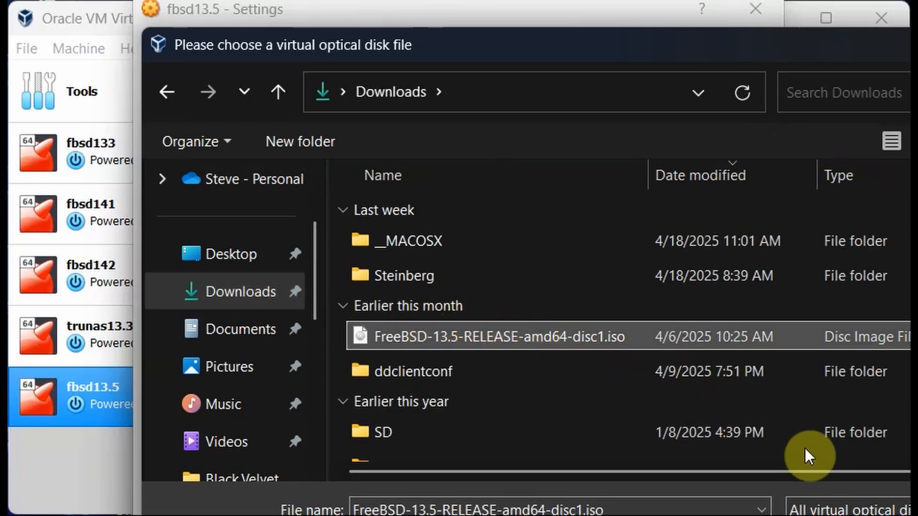
{"action": "key", "text": "Return"}
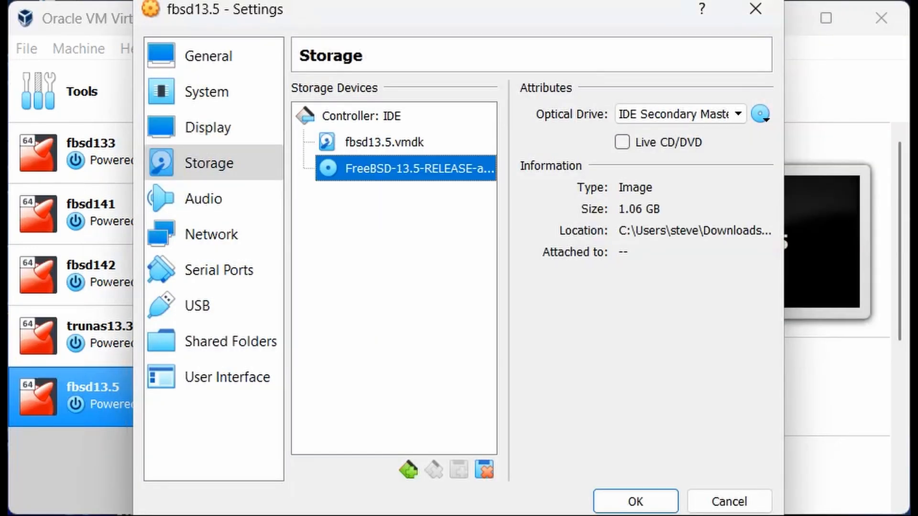
Disable audio and attach the network adapter as Bridged Adapter.
{"action": "left_click", "coordinate": [203, 194]}
{"action": "left_click", "coordinate": [298, 90]}
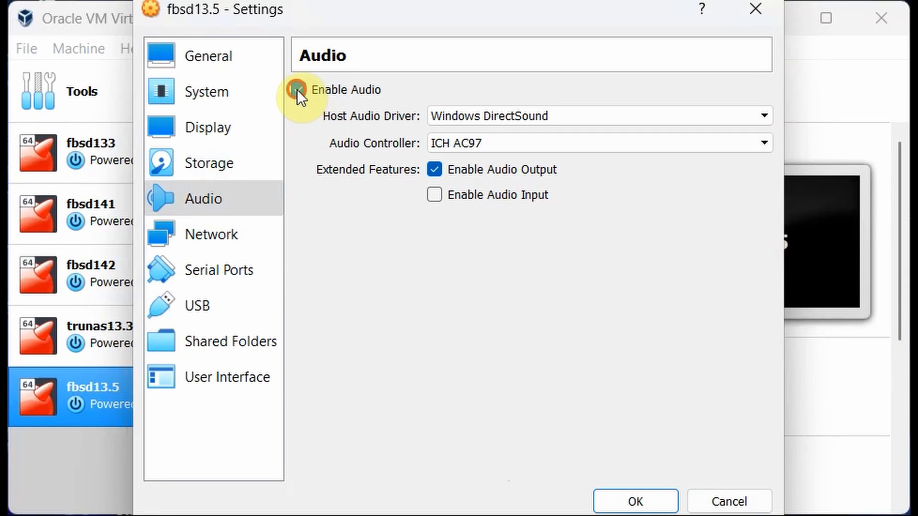
{"action": "left_click", "coordinate": [220, 232]}
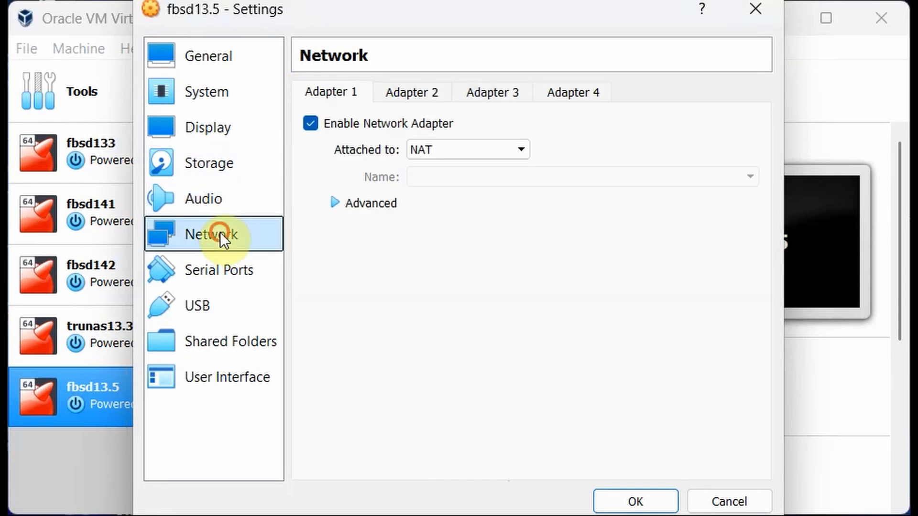
{"action": "left_click", "coordinate": [517, 144]}
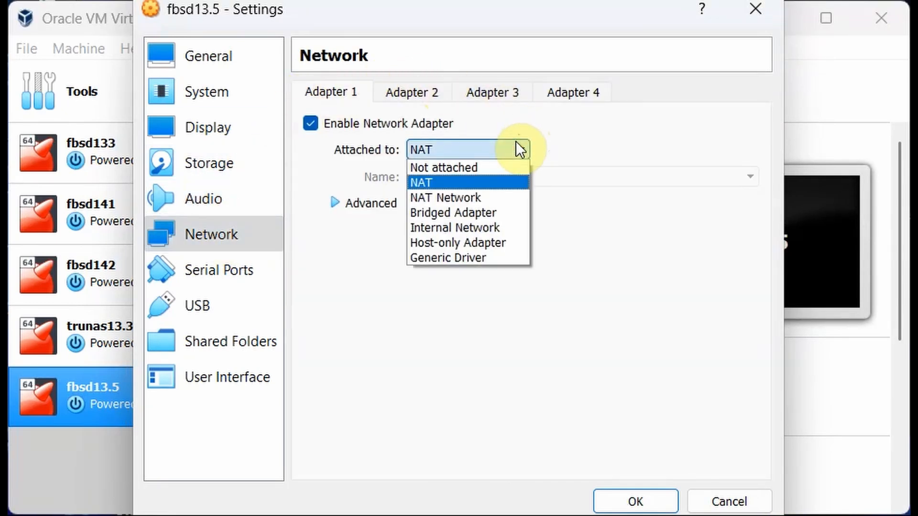
{"action": "left_click", "coordinate": [475, 213]}
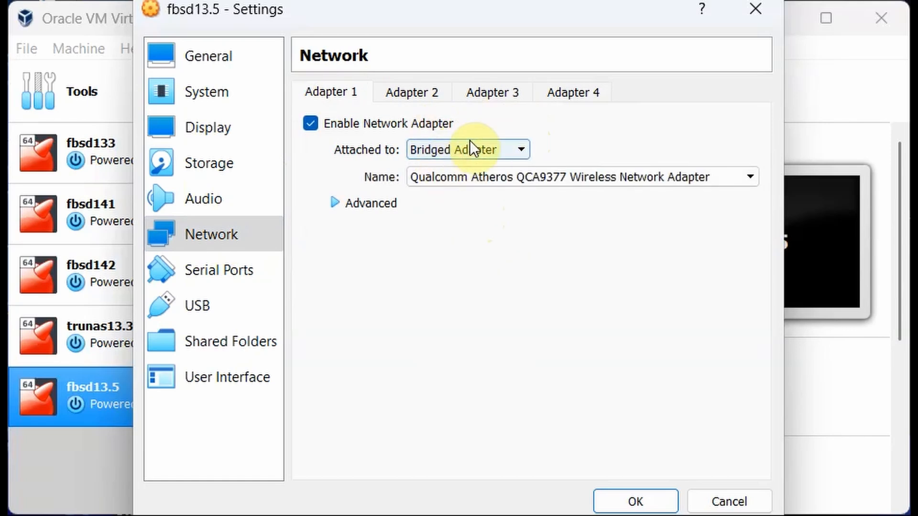
Review the Serial Ports and USB pages, then save the settings with OK.
{"action": "left_click", "coordinate": [218, 273]}
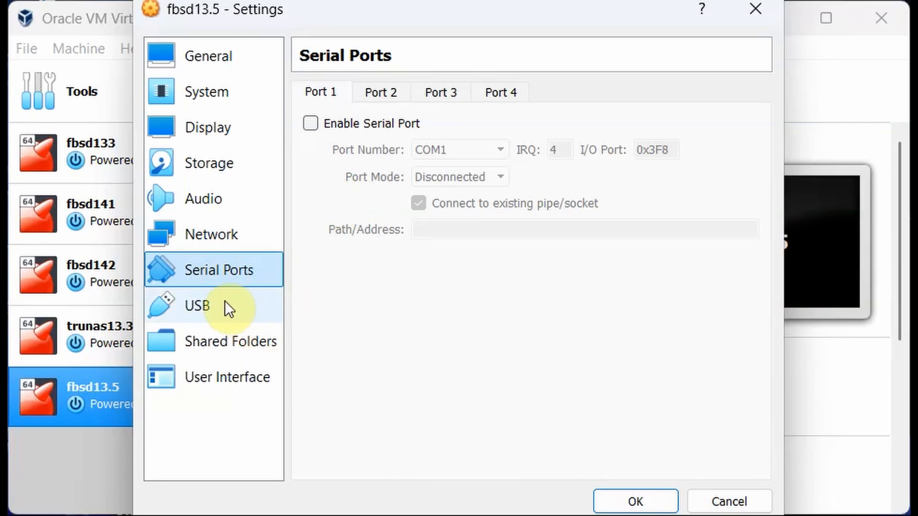
{"action": "left_click", "coordinate": [213, 305]}
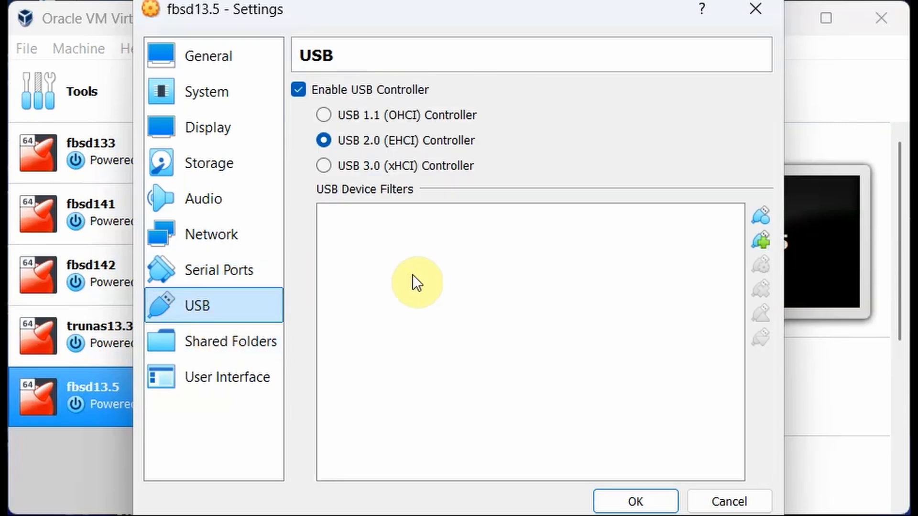
{"action": "left_click", "coordinate": [219, 55]}
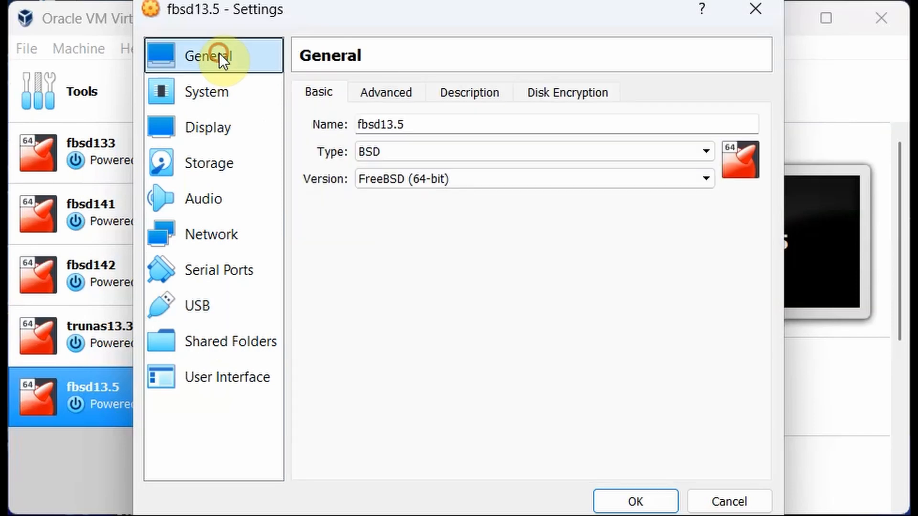
{"action": "left_click", "coordinate": [625, 501]}
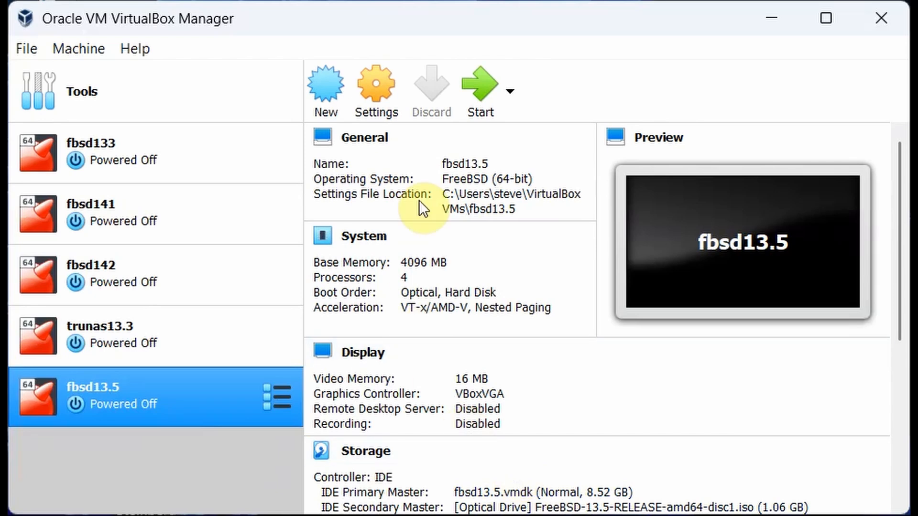
Start fbsd13.5 and move its window aside while it boots the installer ISO.
{"action": "left_click", "coordinate": [492, 87]}
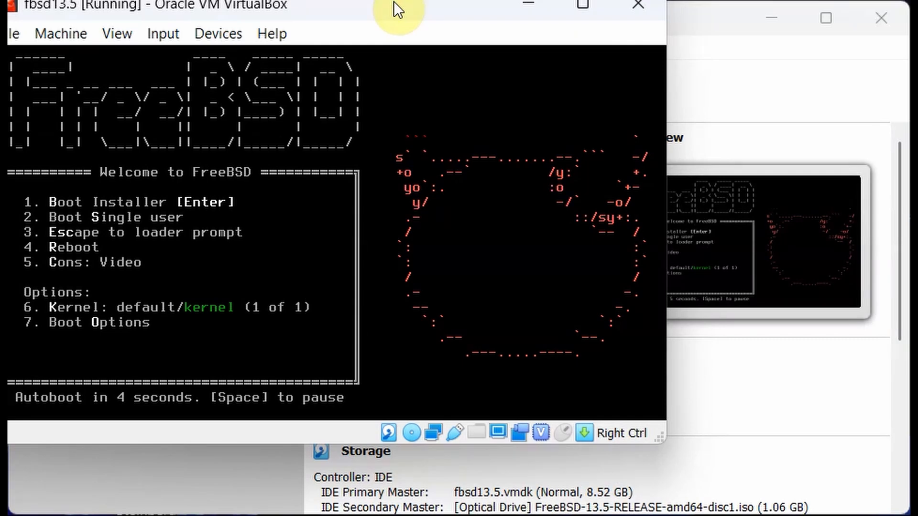
{"action": "left_click", "coordinate": [395, 3]}
{"action": "left_click_drag", "start_coordinate": [395, 3], "coordinate": [492, 23]}
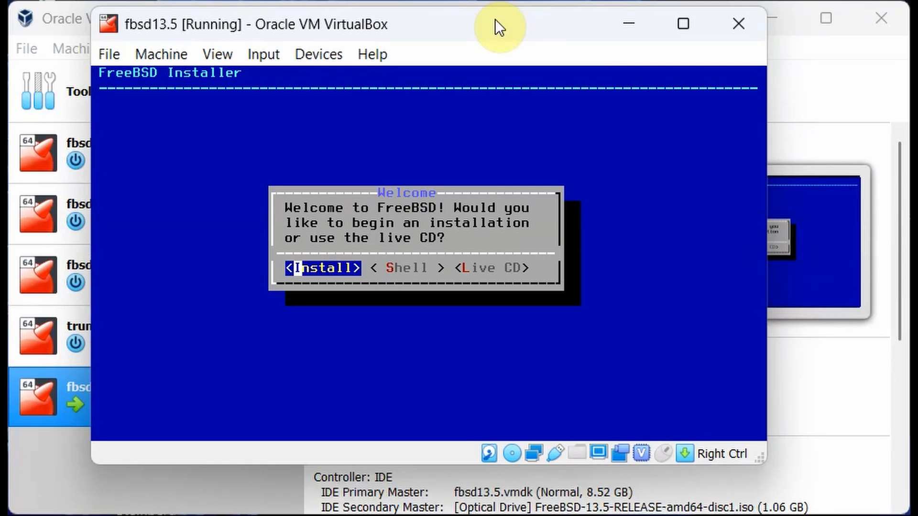
Start a new install with the default US keymap and hostname fbsd135.local.
{"action": "key", "text": "Return"}
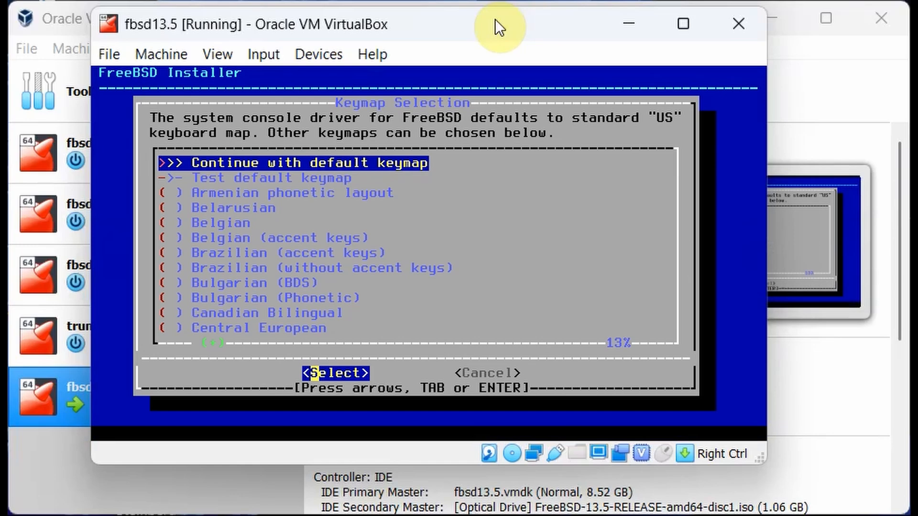
{"action": "key", "text": "Return"}
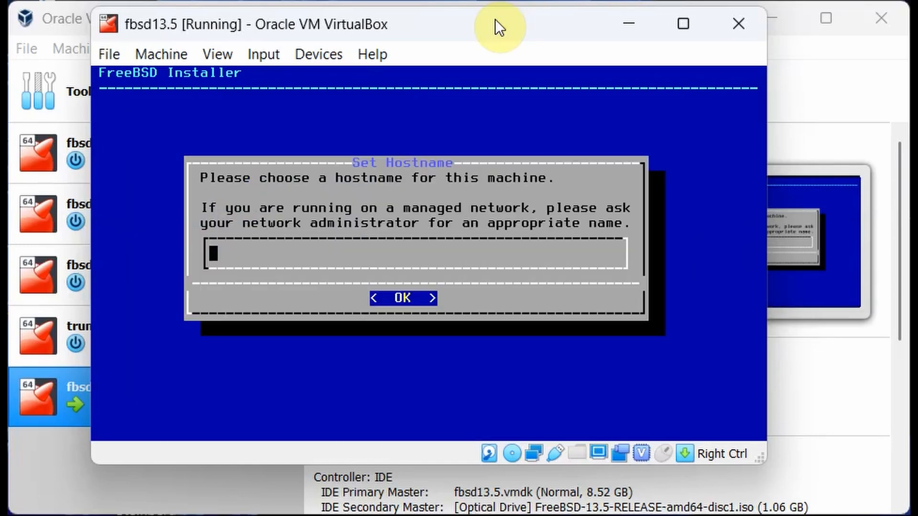
{"action": "type", "text": "fbsd135"}
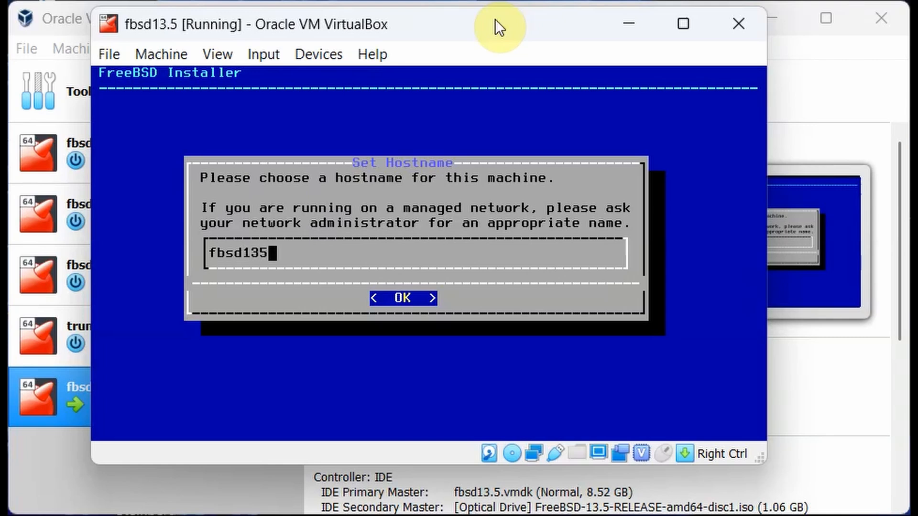
{"action": "type", "text": ".local"}
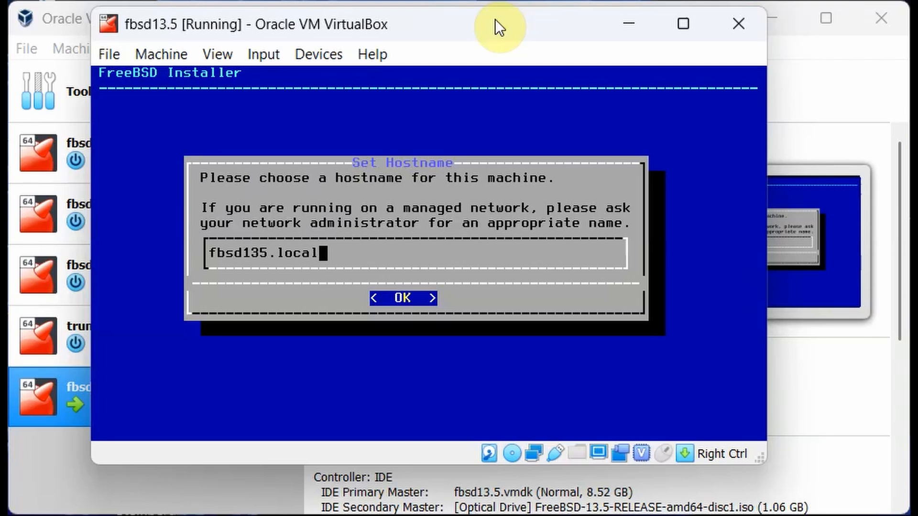
{"action": "key", "text": "Return"}
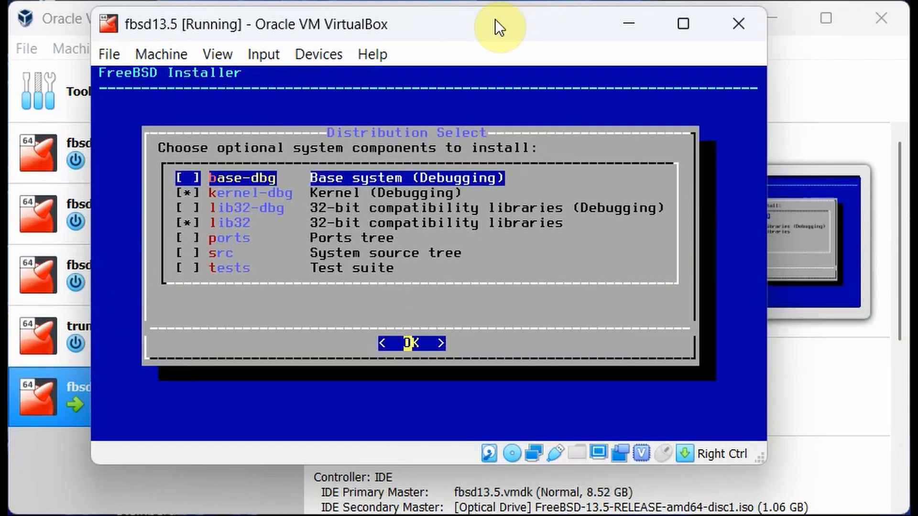
Deselect the kernel-dbg and lib32 optional components and accept the distribution selection.
{"action": "key", "text": "Down"}
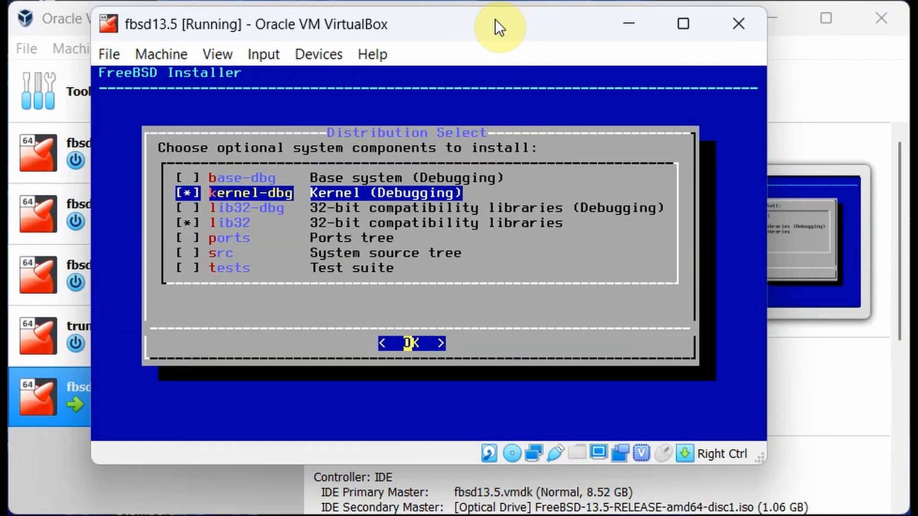
{"action": "key", "text": "space"}
{"action": "key", "text": "Down"}
{"action": "key", "text": "Down"}
{"action": "key", "text": "space"}
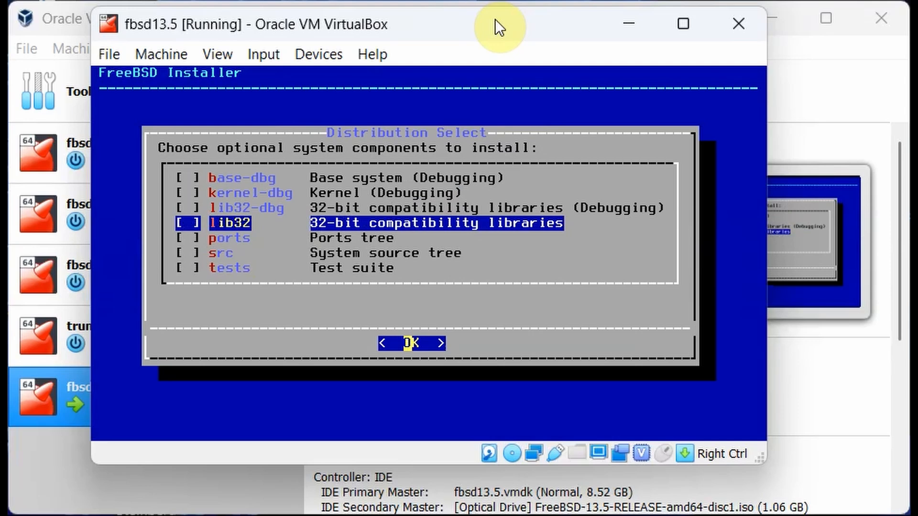
{"action": "key", "text": "Return"}
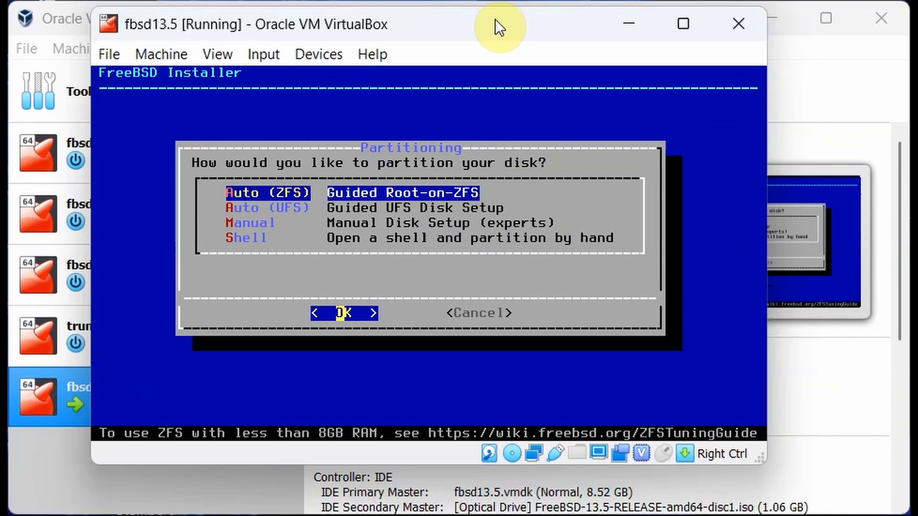
Partition the entire disk with Auto (UFS) on GPT, finish the layout and commit.
{"action": "key", "text": "Down"}
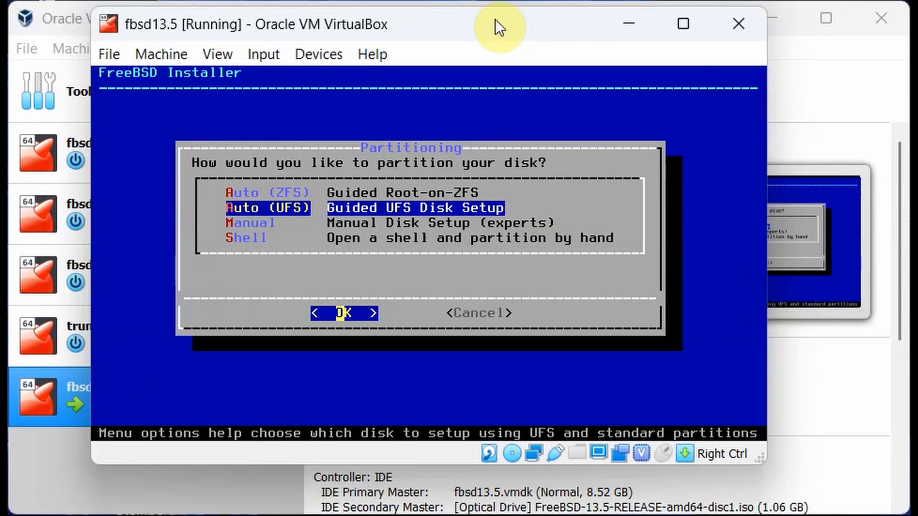
{"action": "key", "text": "Return"}
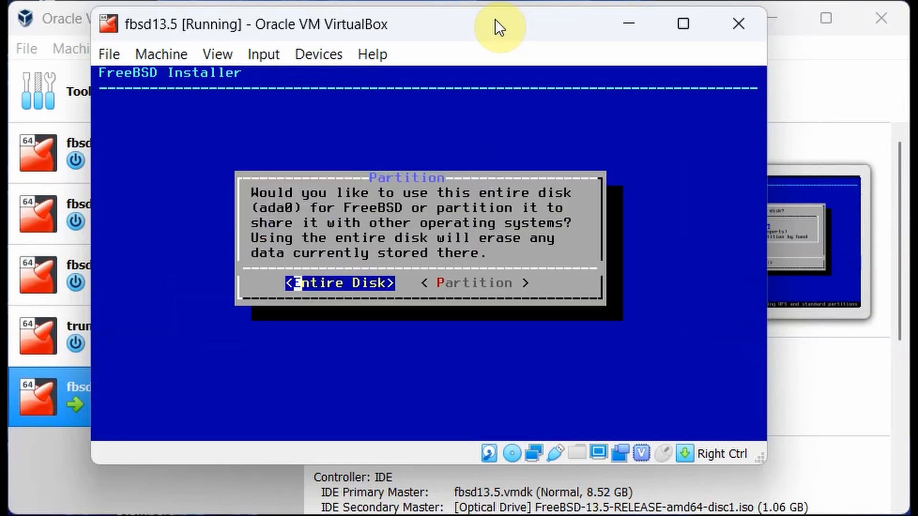
{"action": "key", "text": "Return"}
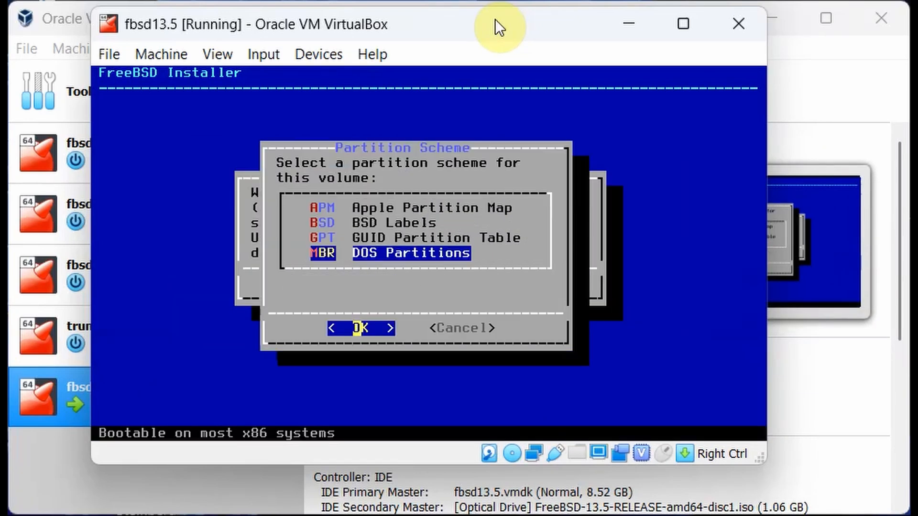
{"action": "key", "text": "Up"}
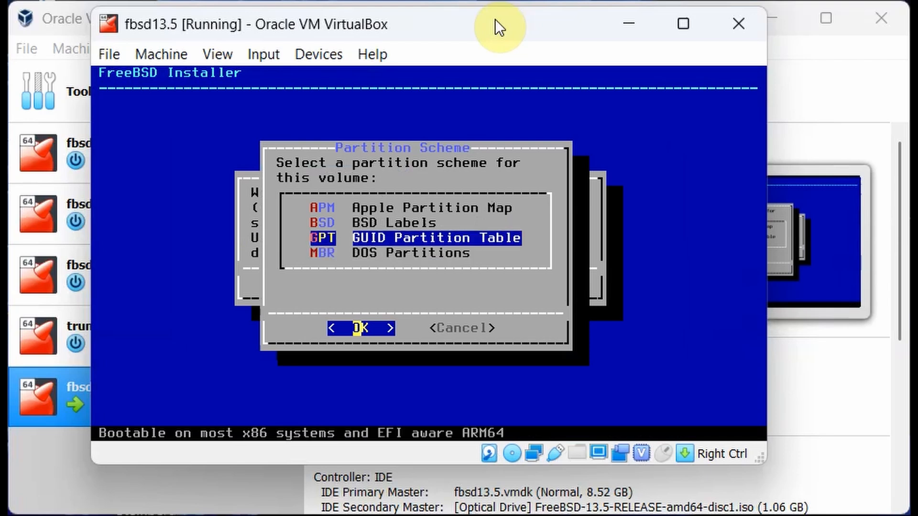
{"action": "key", "text": "Return"}
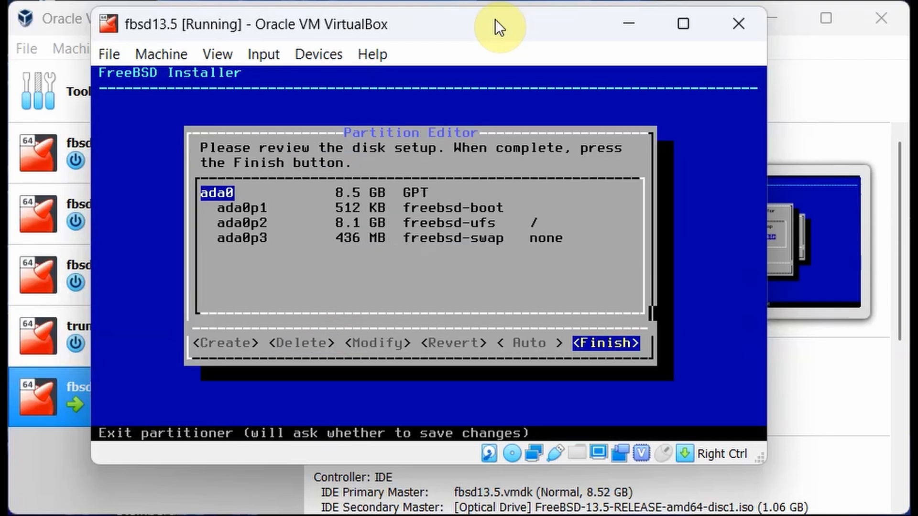
{"action": "key", "text": "Return"}
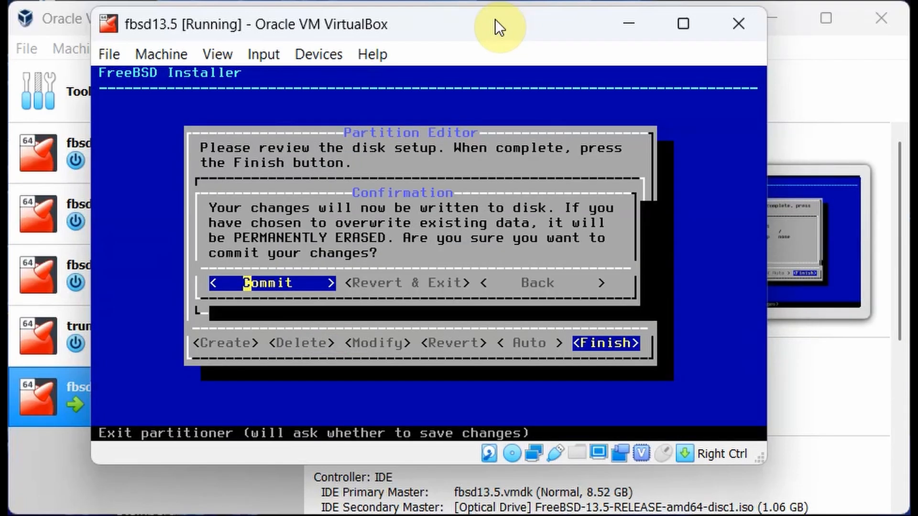
{"action": "key", "text": "Return"}
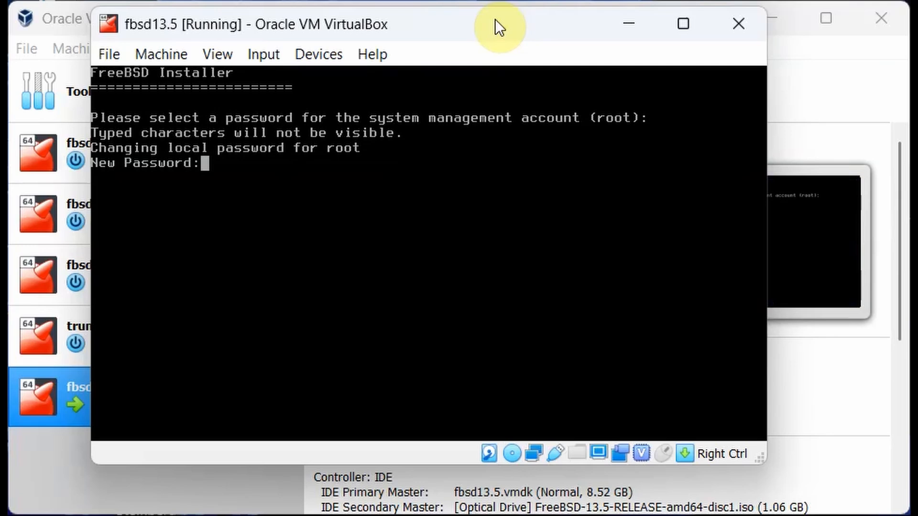
Confirm the root password and configure IPv4 on em0 without DHCP.
{"action": "key", "text": "Return"}
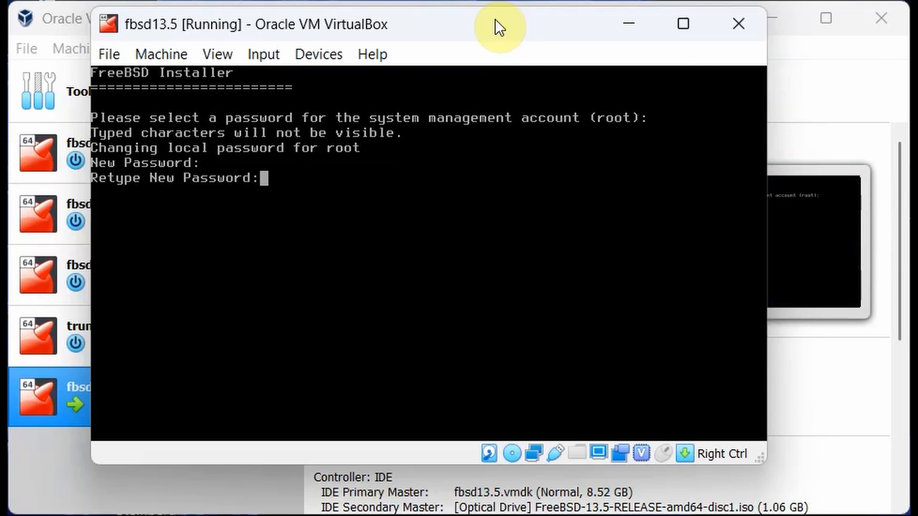
{"action": "key", "text": "Return"}
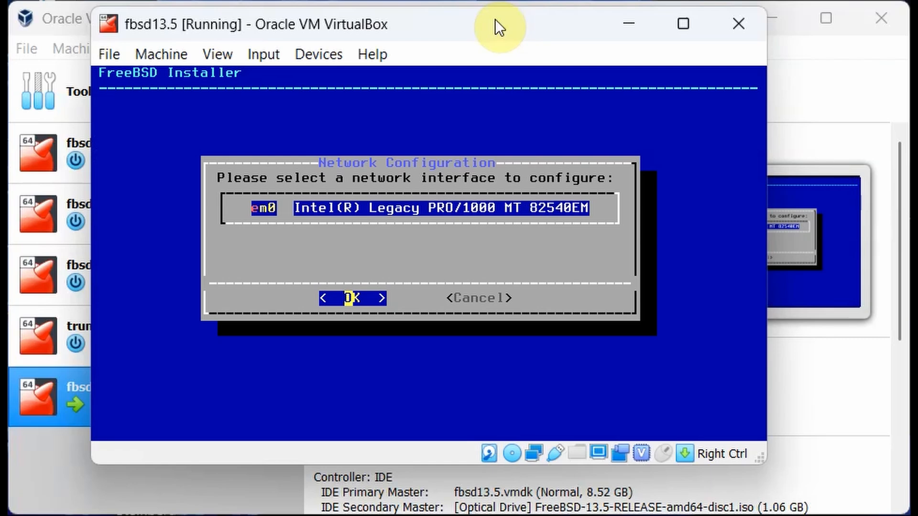
{"action": "key", "text": "Return"}
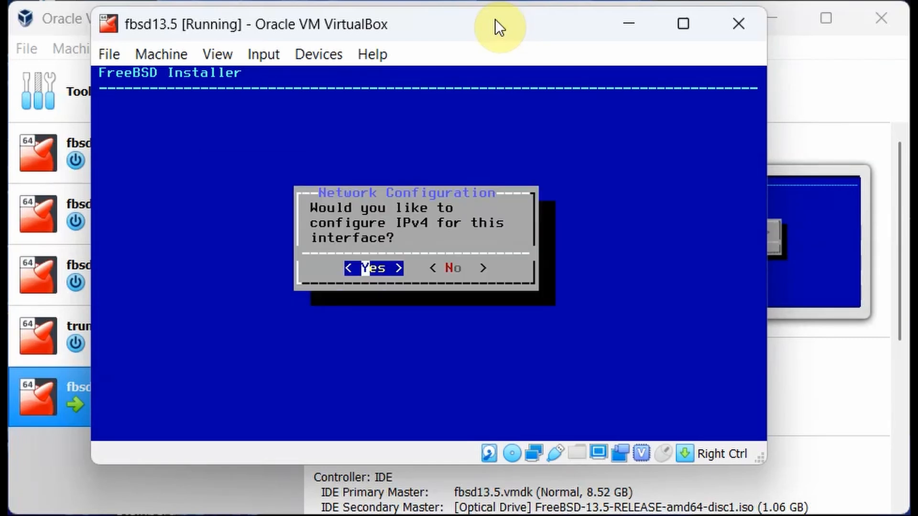
{"action": "key", "text": "Return"}
{"action": "key", "text": "Right"}
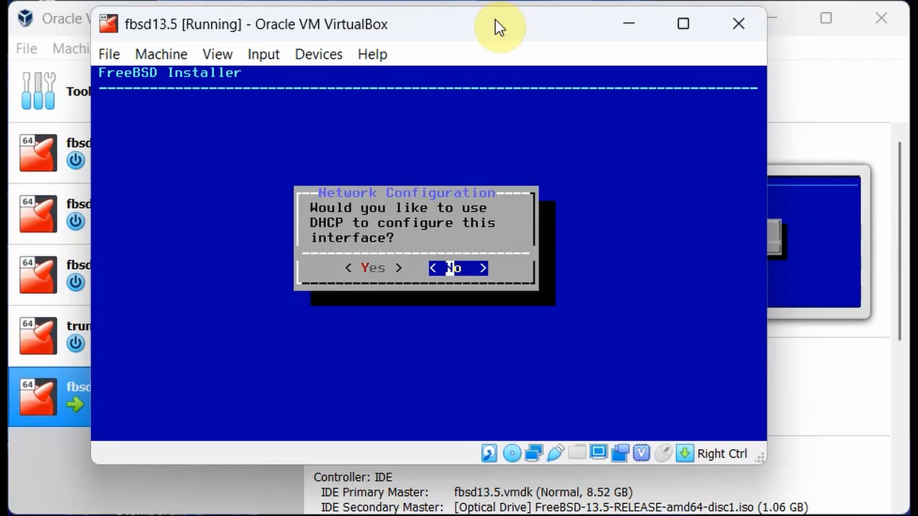
{"action": "key", "text": "Return"}
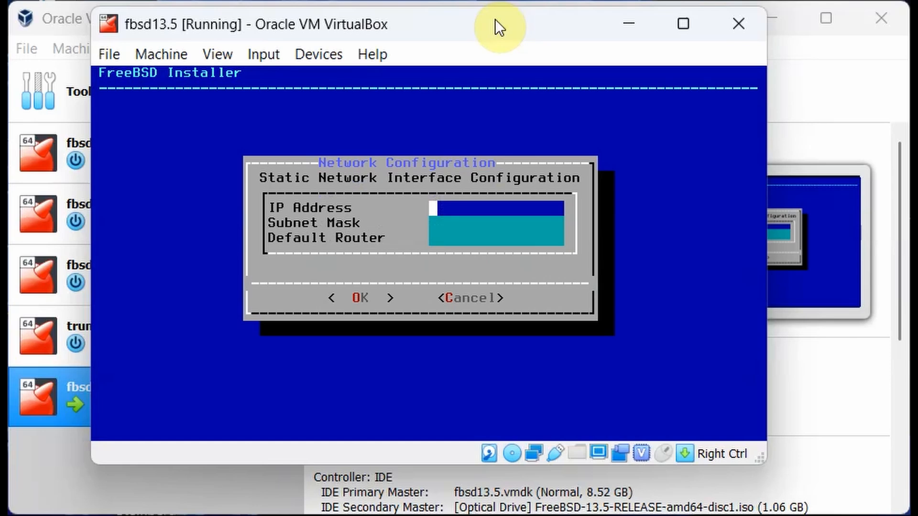
Enter IP 192.168.1.51, mask 255.255.255.0 and router 192.168.1.254, then accept.
{"action": "type", "text": "192.168."}
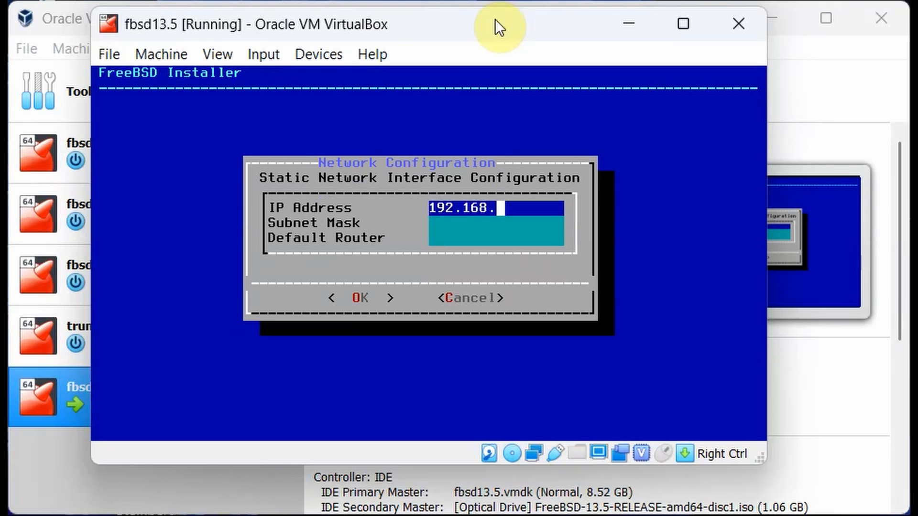
{"action": "type", "text": "1.51"}
{"action": "key", "text": "Tab"}
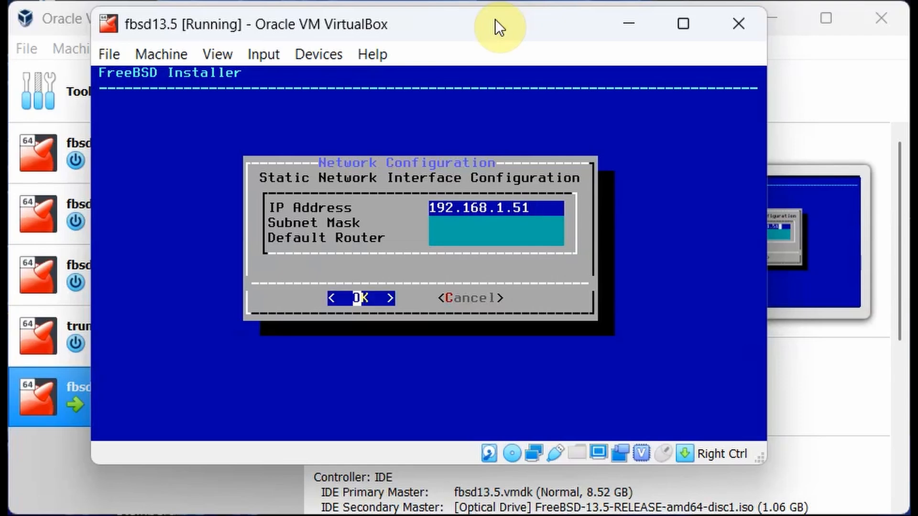
{"action": "key", "text": "Tab"}
{"action": "key", "text": "Tab"}
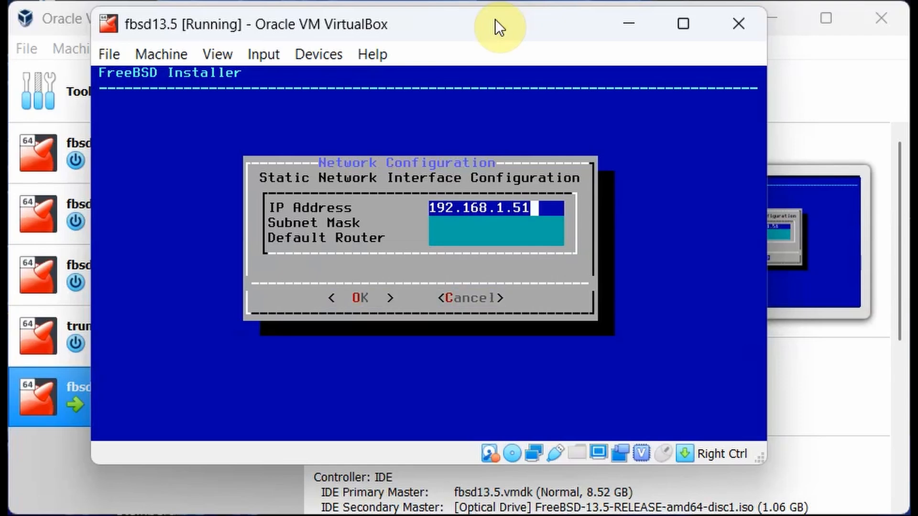
{"action": "key", "text": "Down"}
{"action": "type", "text": "2"}
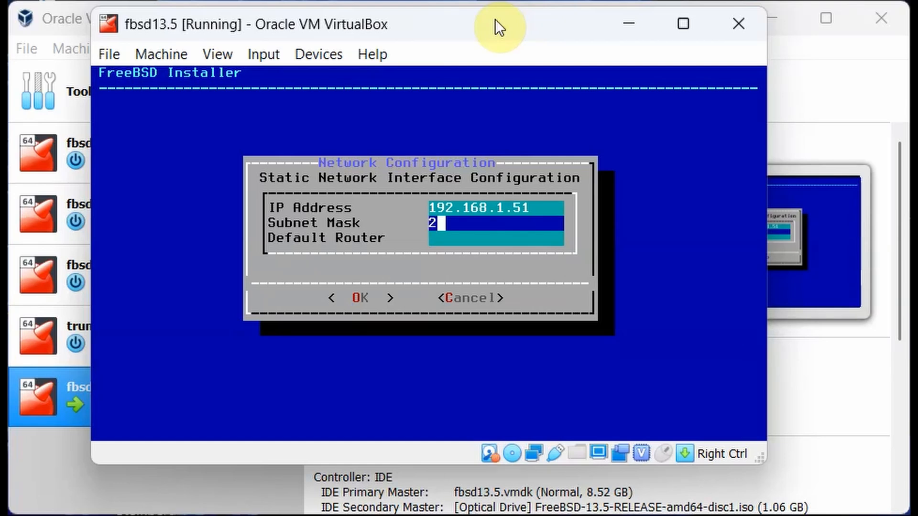
{"action": "type", "text": "55.255"}
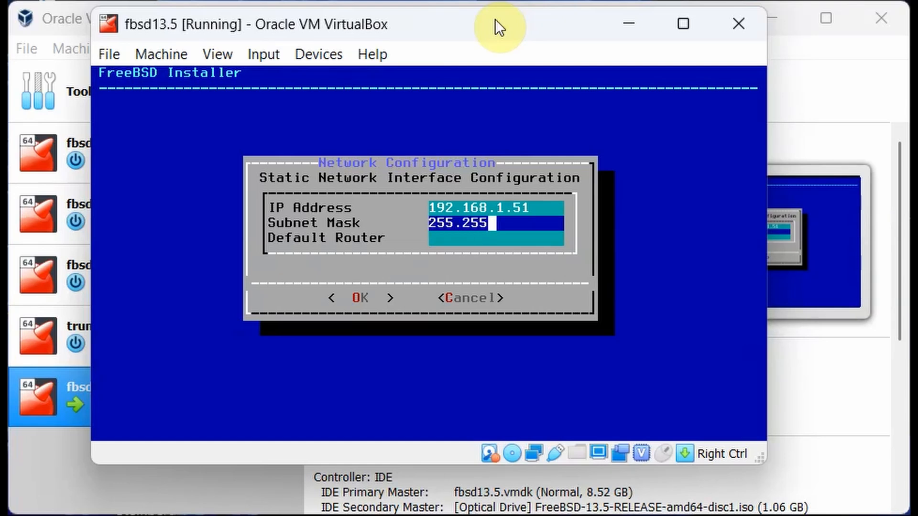
{"action": "type", "text": ".255.0"}
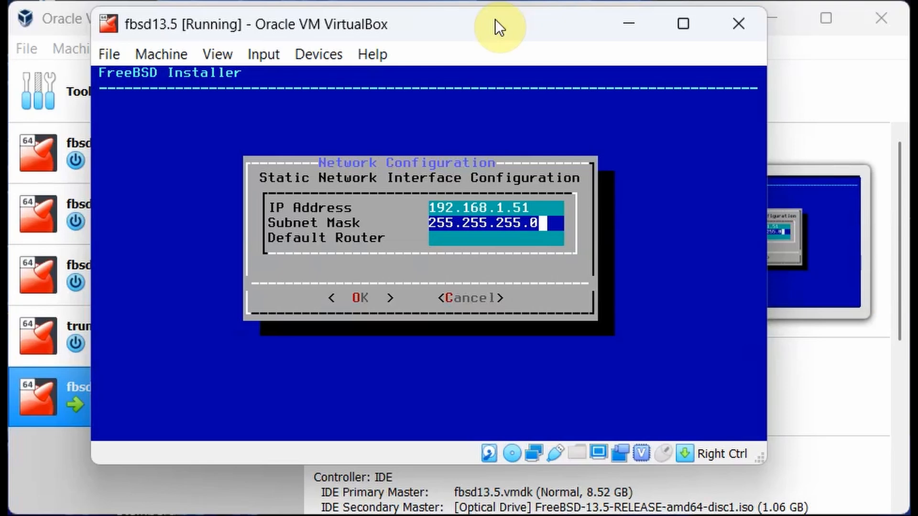
{"action": "key", "text": "Down"}
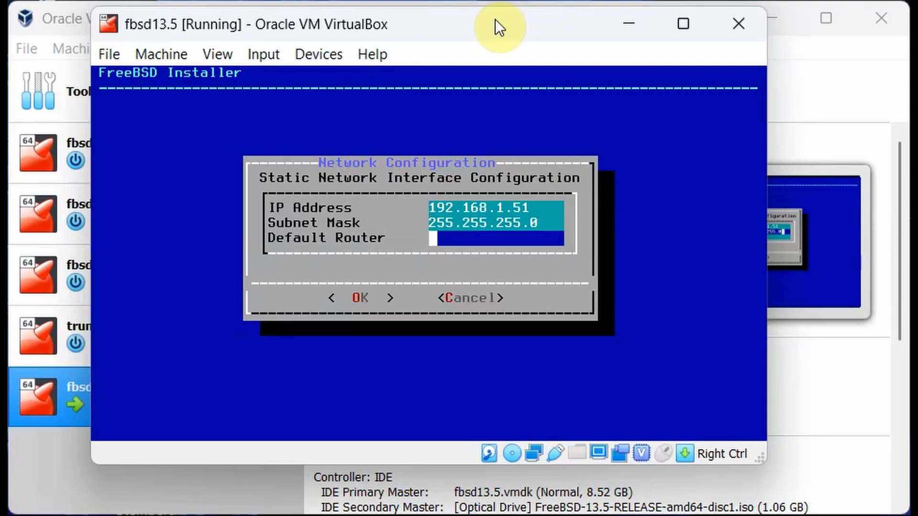
{"action": "type", "text": "192"}
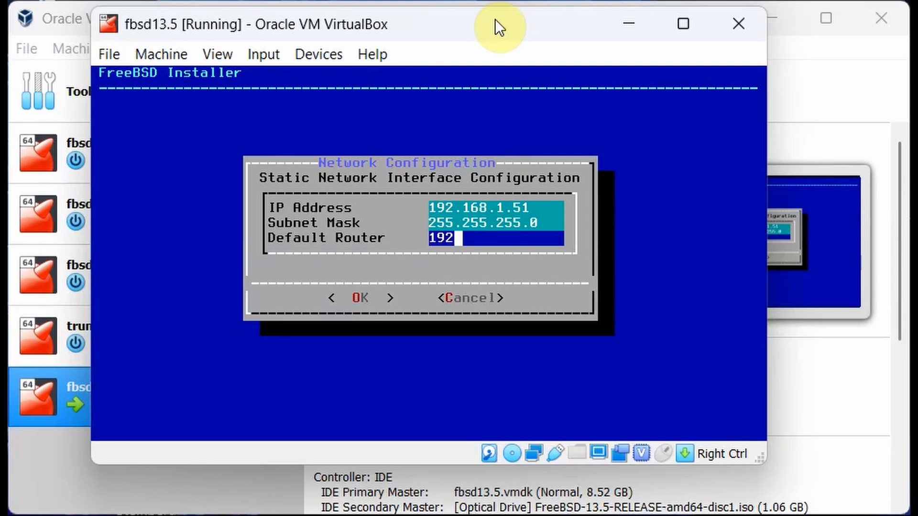
{"action": "type", "text": ".168"}
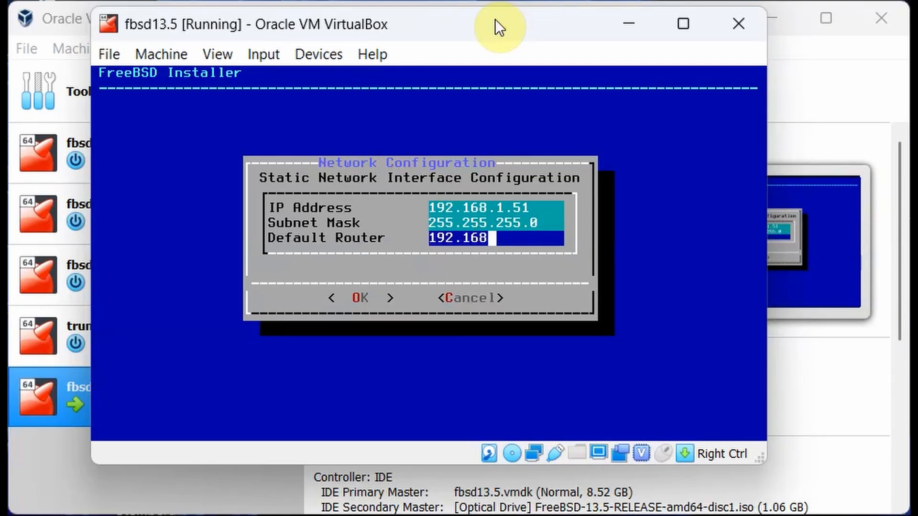
{"action": "type", "text": ".1.25"}
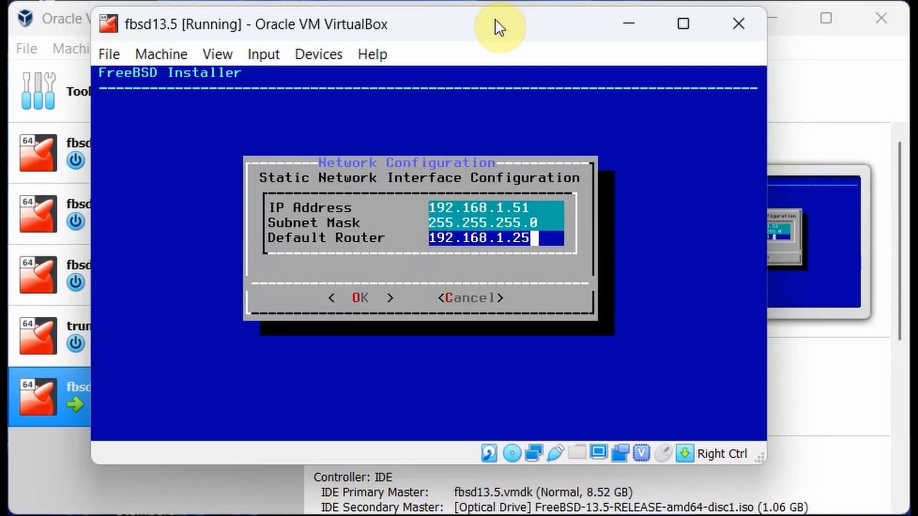
{"action": "type", "text": "4"}
{"action": "key", "text": "Down"}
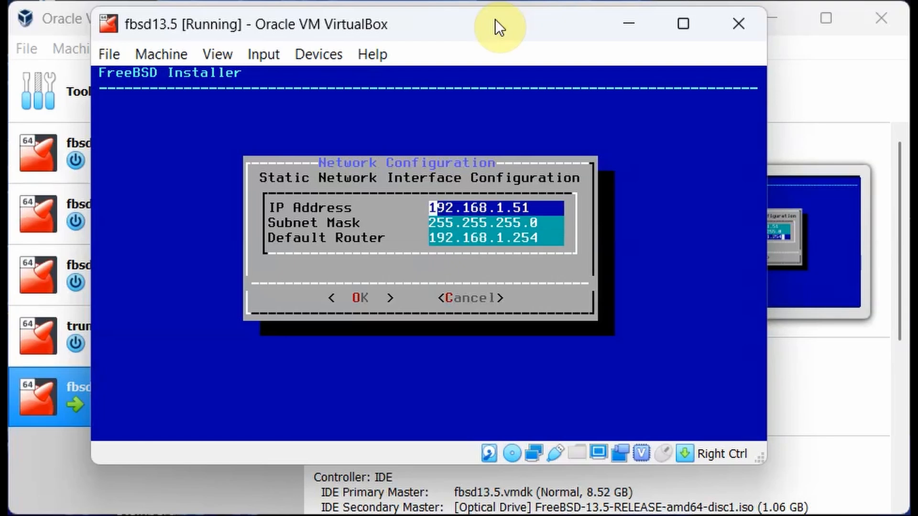
{"action": "key", "text": "Down"}
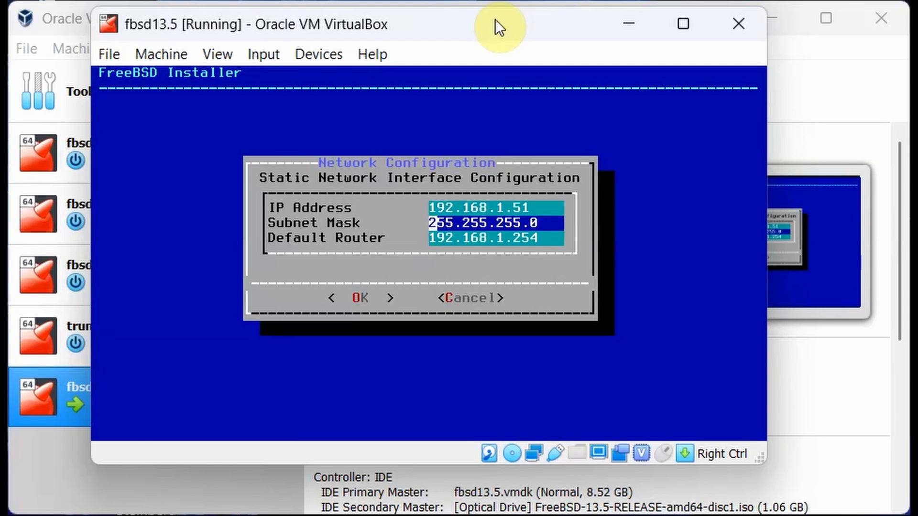
{"action": "key", "text": "Tab"}
{"action": "key", "text": "Return"}
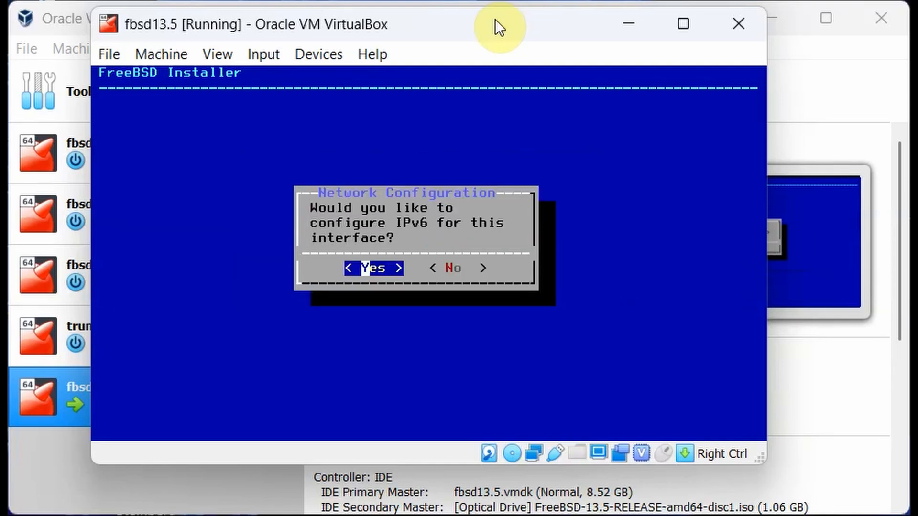
Skip IPv6 configuration and set IPv4 DNS #1 to 8.8.8.8.
{"action": "key", "text": "Right"}
{"action": "key", "text": "Return"}
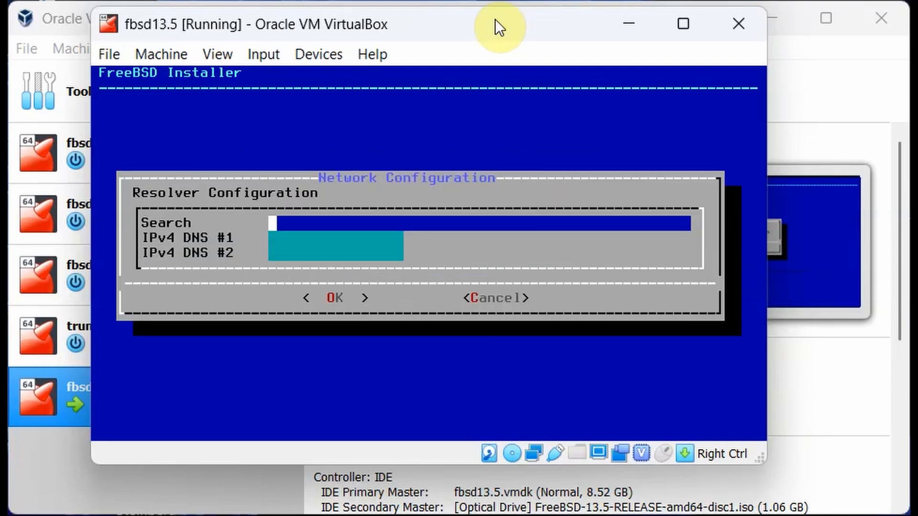
{"action": "key", "text": "Down"}
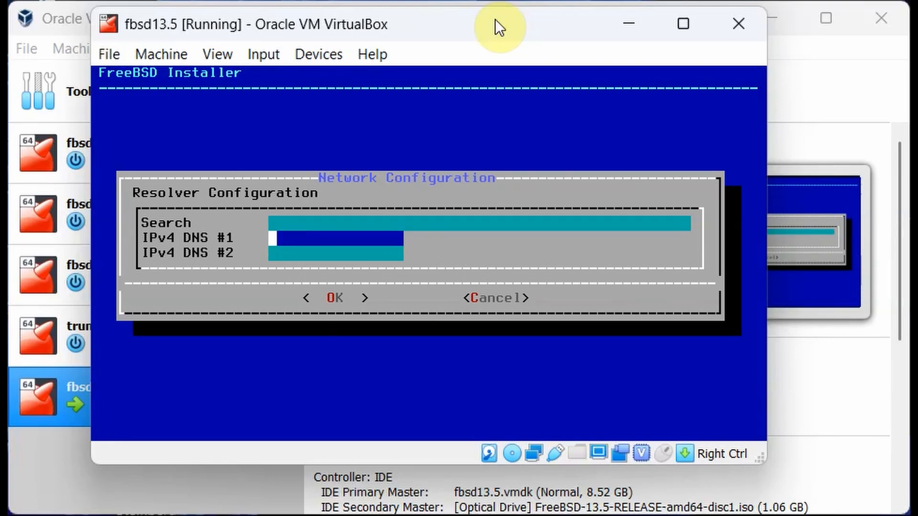
{"action": "type", "text": "8.8.8.8"}
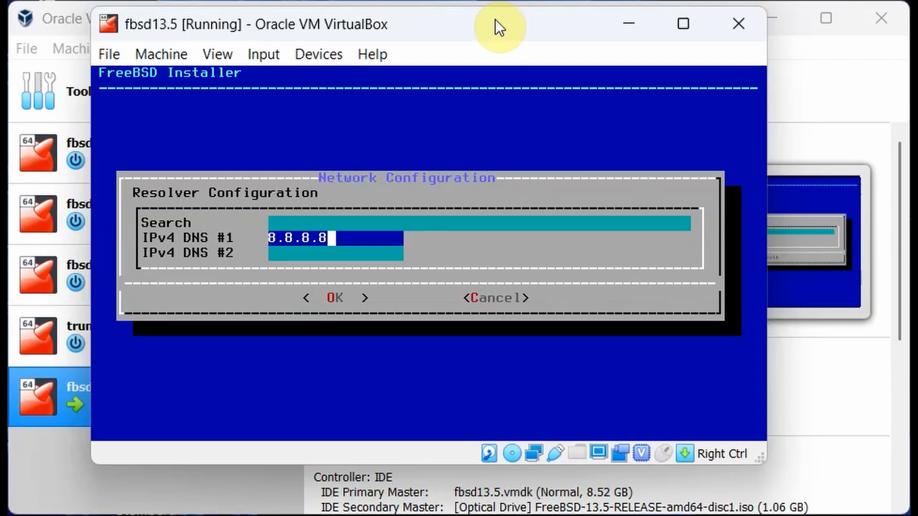
{"action": "key", "text": "Tab"}
{"action": "key", "text": "Return"}
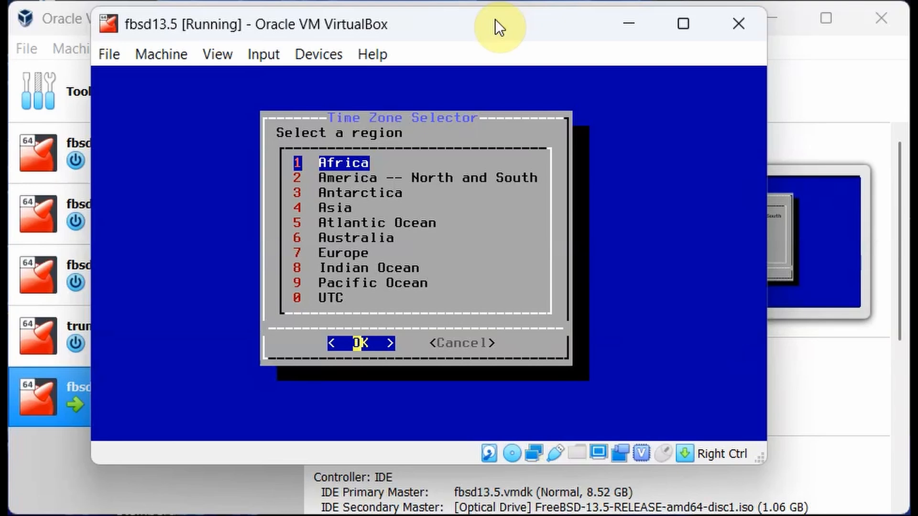
Choose America -- North and South, United States of America, Eastern (most areas), and accept EDT.
{"action": "key", "text": "Down"}
{"action": "key", "text": "Down"}
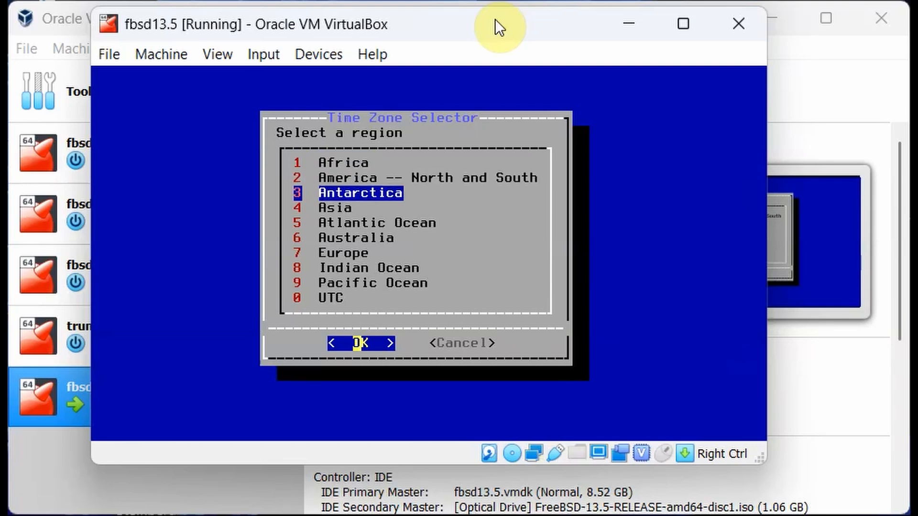
{"action": "key", "text": "Down"}
{"action": "key", "text": "Down"}
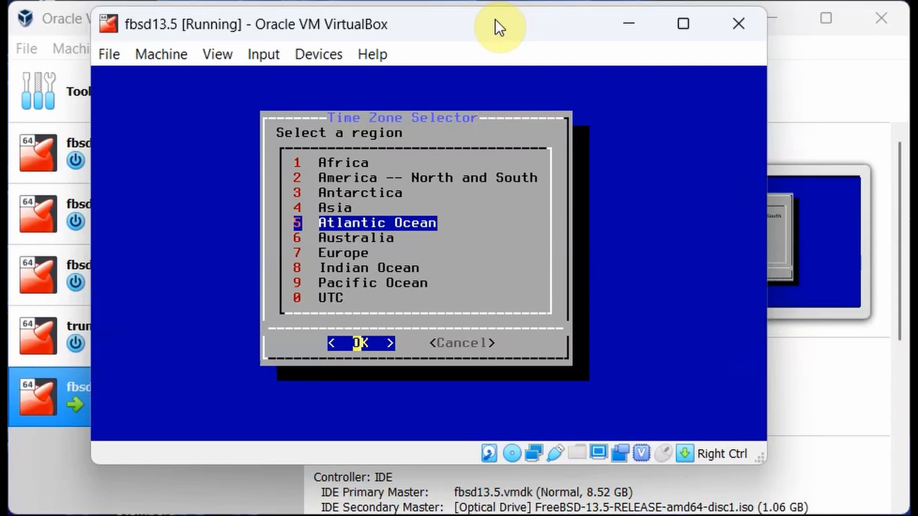
{"action": "key", "text": "Down"}
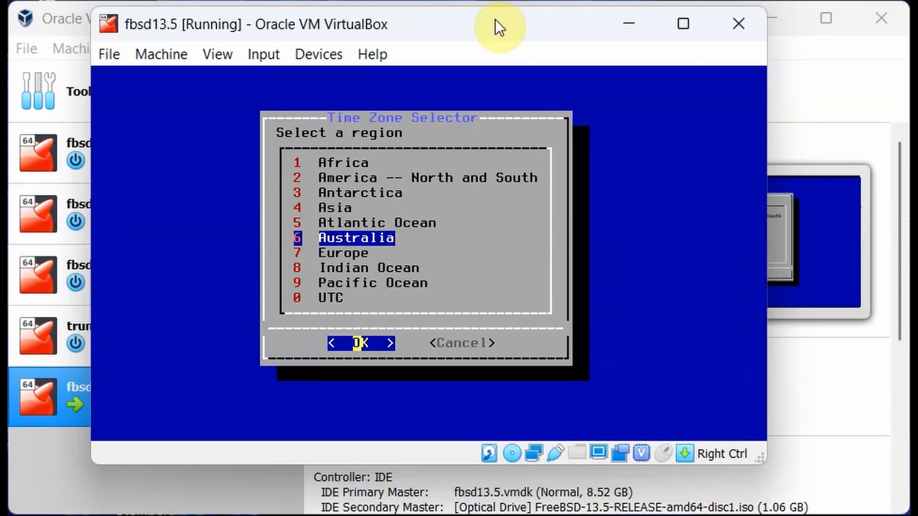
{"action": "key", "text": "Up"}
{"action": "key", "text": "Up"}
{"action": "key", "text": "Up"}
{"action": "key", "text": "Up"}
{"action": "key", "text": "Return"}
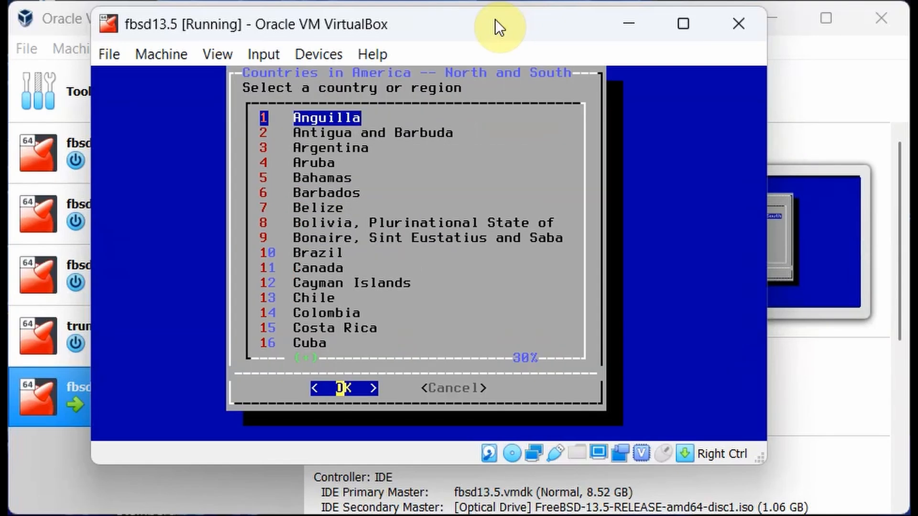
{"action": "key", "text": "Down"}
{"action": "key", "text": "Down"}
{"action": "key", "text": "Down"}
{"action": "key", "text": "Down"}
{"action": "key", "text": "Down"}
{"action": "key", "text": "Down"}
{"action": "key", "text": "Down"}
{"action": "key", "text": "Down"}
{"action": "key", "text": "Down"}
{"action": "key", "text": "Down"}
{"action": "key", "text": "Down"}
{"action": "key", "text": "Down"}
{"action": "key", "text": "Down"}
{"action": "key", "text": "Down"}
{"action": "key", "text": "Down"}
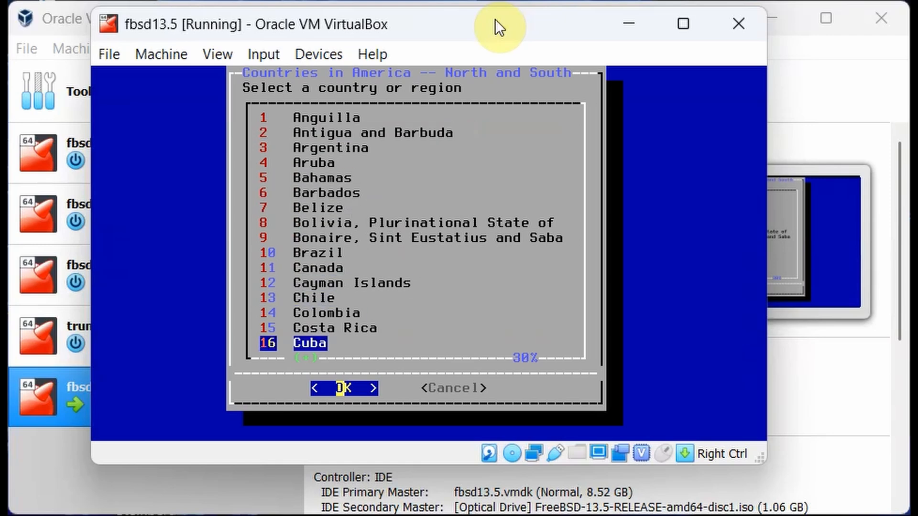
{"action": "key", "text": "Down"}
{"action": "key", "text": "Down"}
{"action": "key", "text": "Down"}
{"action": "key", "text": "Down"}
{"action": "key", "text": "Down"}
{"action": "key", "text": "Down"}
{"action": "key", "text": "Down"}
{"action": "key", "text": "Down"}
{"action": "key", "text": "Down"}
{"action": "key", "text": "Down"}
{"action": "key", "text": "Down"}
{"action": "key", "text": "Down"}
{"action": "key", "text": "Down"}
{"action": "key", "text": "Down"}
{"action": "key", "text": "Down"}
{"action": "key", "text": "Down"}
{"action": "key", "text": "Down"}
{"action": "key", "text": "Down"}
{"action": "key", "text": "Down"}
{"action": "key", "text": "Down"}
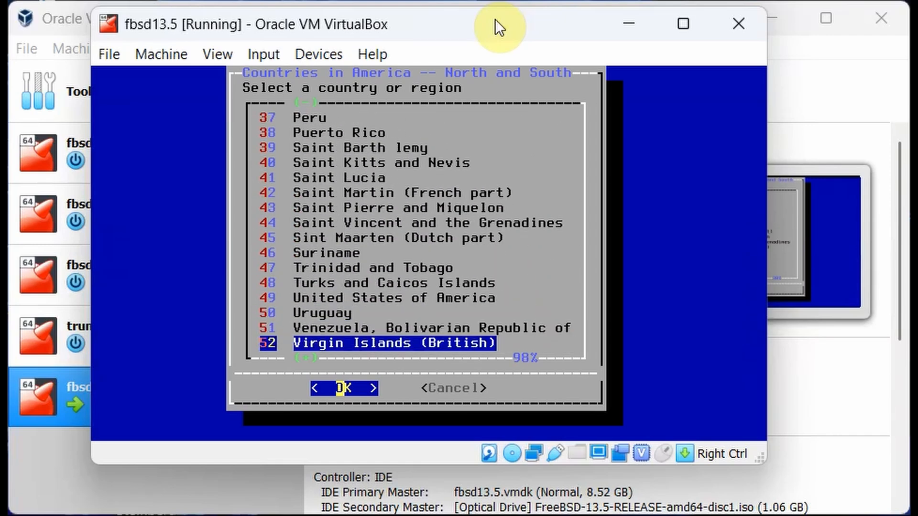
{"action": "key", "text": "Up"}
{"action": "key", "text": "Up"}
{"action": "key", "text": "Up"}
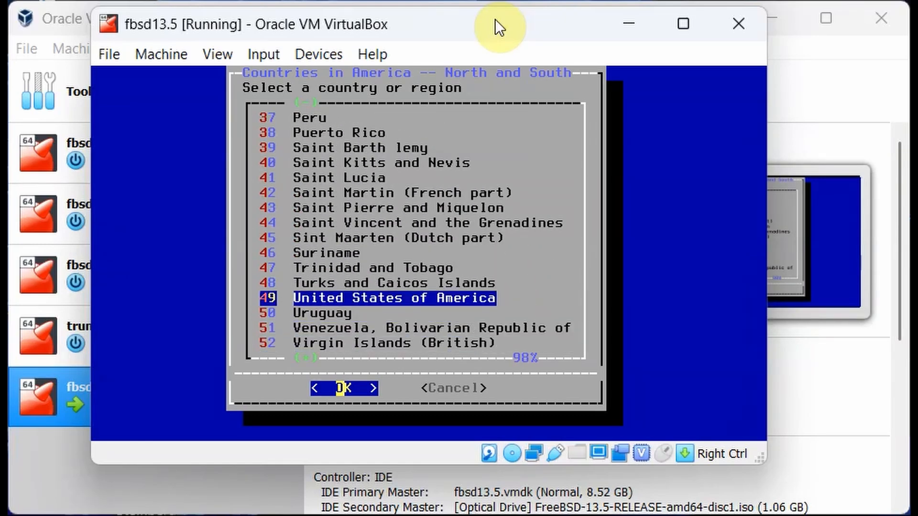
{"action": "key", "text": "Return"}
{"action": "key", "text": "Return"}
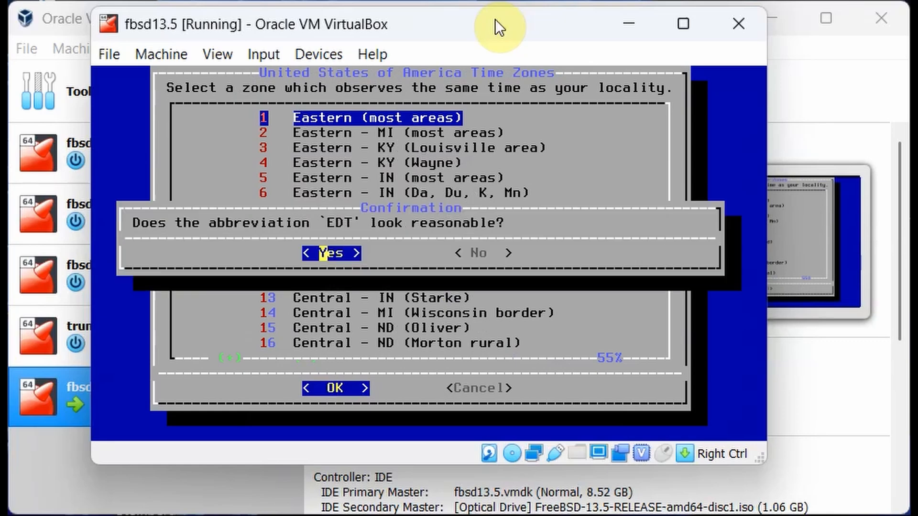
{"action": "key", "text": "Return"}
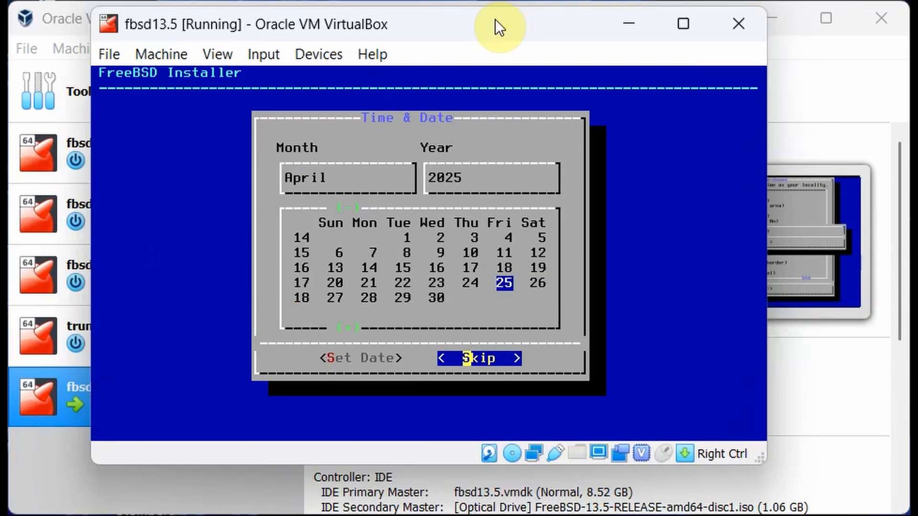
{"action": "key", "text": "Return"}
{"action": "key", "text": "Return"}
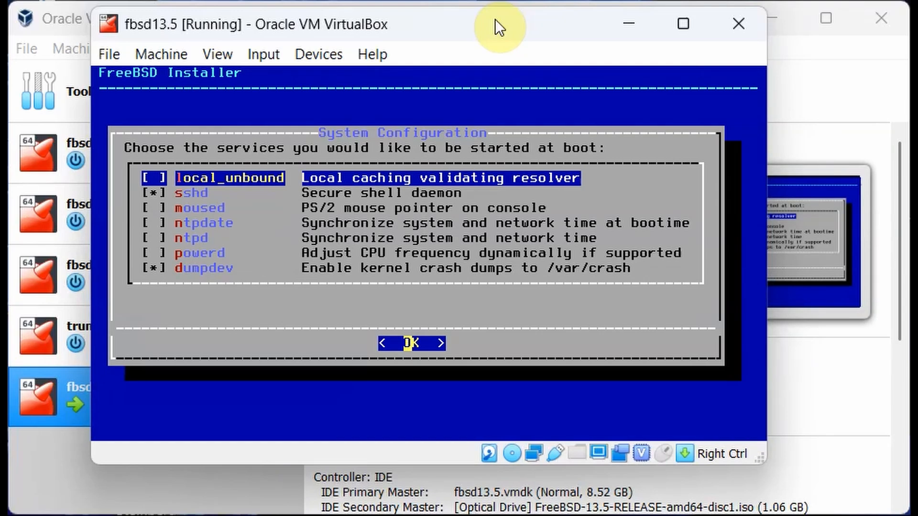
Tick moused, ntpdate, ntpd and local_unbound, leaving powerd and dumpdev unticked.
{"action": "key", "text": "Down"}
{"action": "key", "text": "Down"}
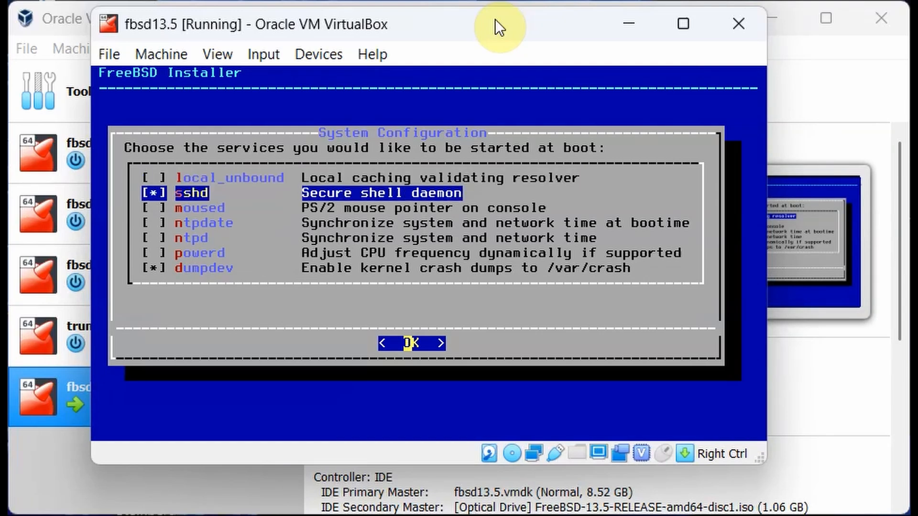
{"action": "key", "text": "space"}
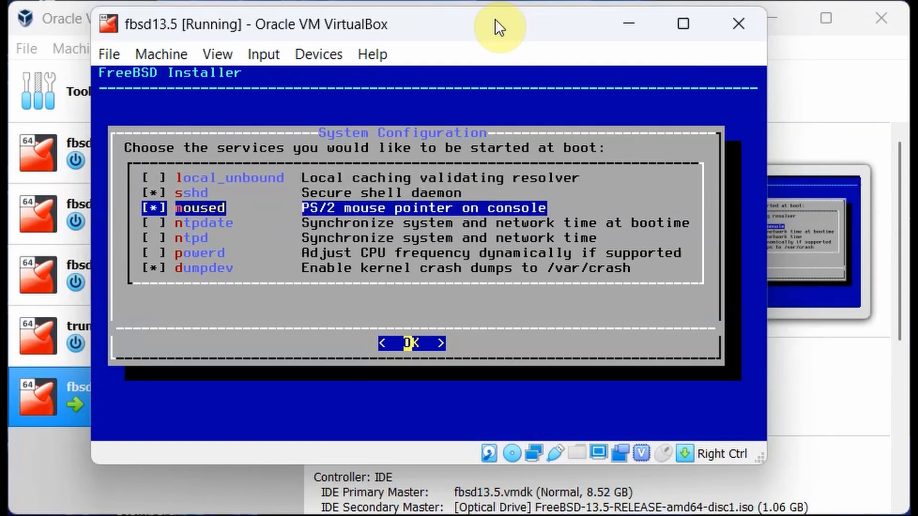
{"action": "key", "text": "Down"}
{"action": "key", "text": "space"}
{"action": "key", "text": "Down"}
{"action": "key", "text": "space"}
{"action": "key", "text": "Down"}
{"action": "key", "text": "space"}
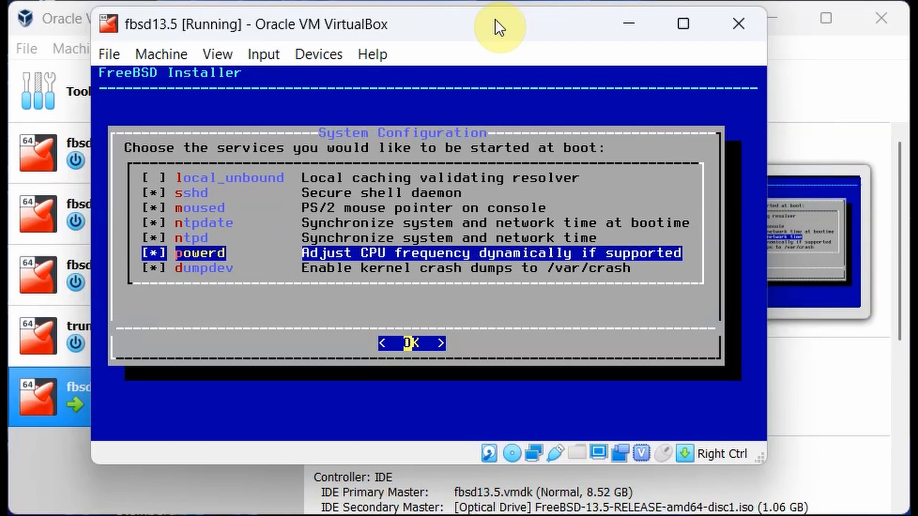
{"action": "key", "text": "space"}
{"action": "key", "text": "Down"}
{"action": "key", "text": "space"}
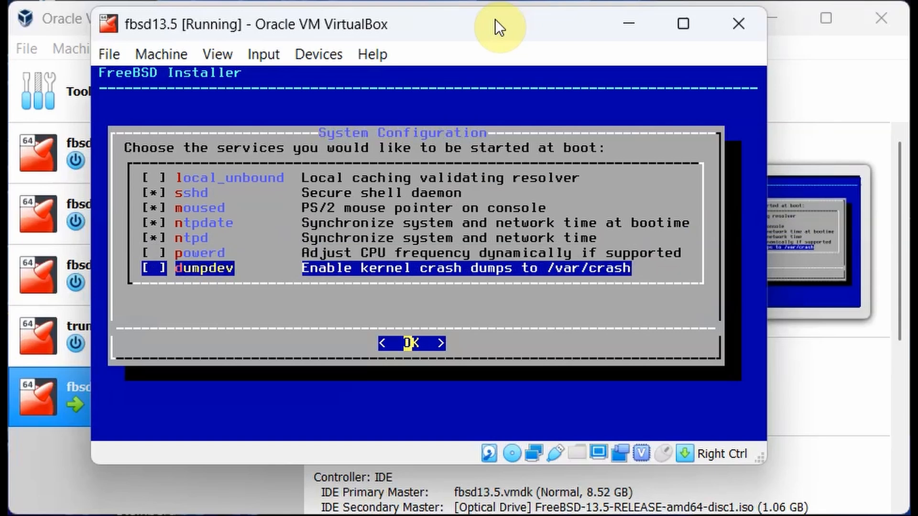
{"action": "key", "text": "Up"}
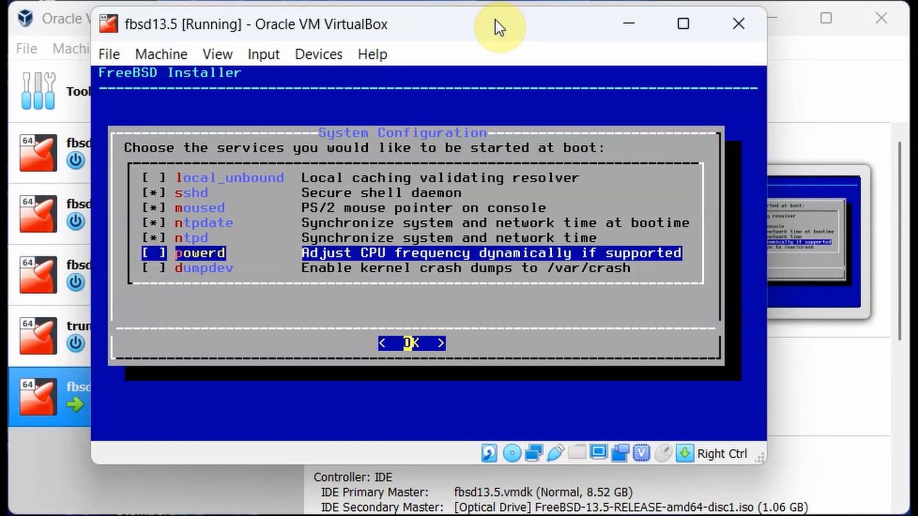
{"action": "key", "text": "Up"}
{"action": "key", "text": "Up"}
{"action": "key", "text": "Up"}
{"action": "key", "text": "Up"}
{"action": "key", "text": "Up"}
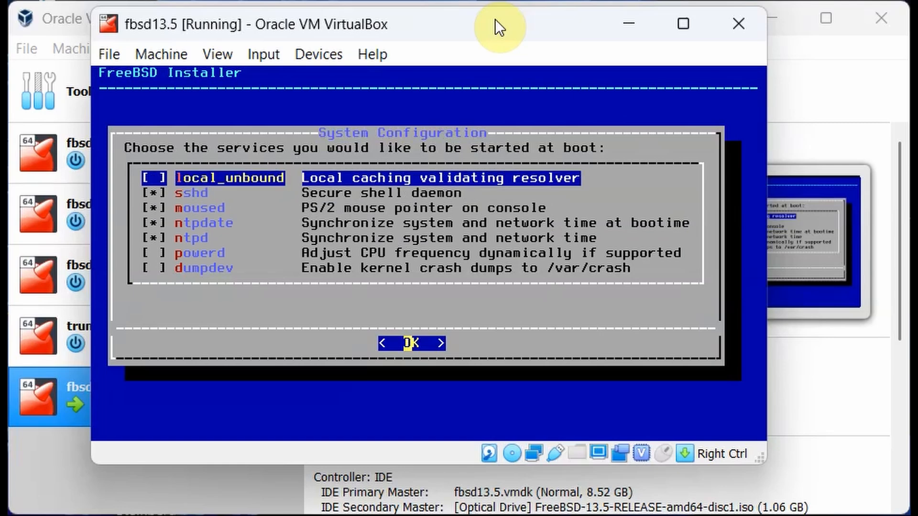
{"action": "key", "text": "space"}
Accept the boot services, then tick clear_tmp, disable_syslogd, disable_sendmail and one more hardening option.
{"action": "key", "text": "Return"}
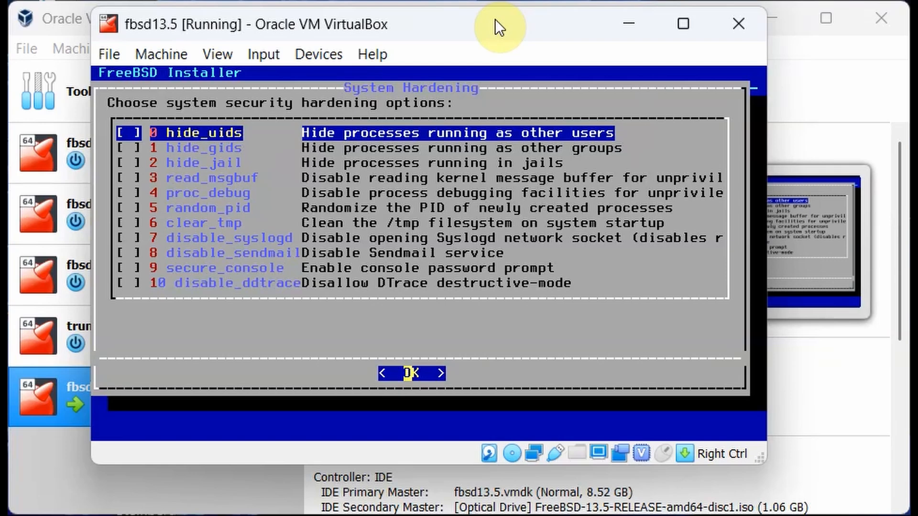
{"action": "key", "text": "Down"}
{"action": "key", "text": "Down"}
{"action": "key", "text": "Down"}
{"action": "key", "text": "Down"}
{"action": "key", "text": "Down"}
{"action": "key", "text": "Down"}
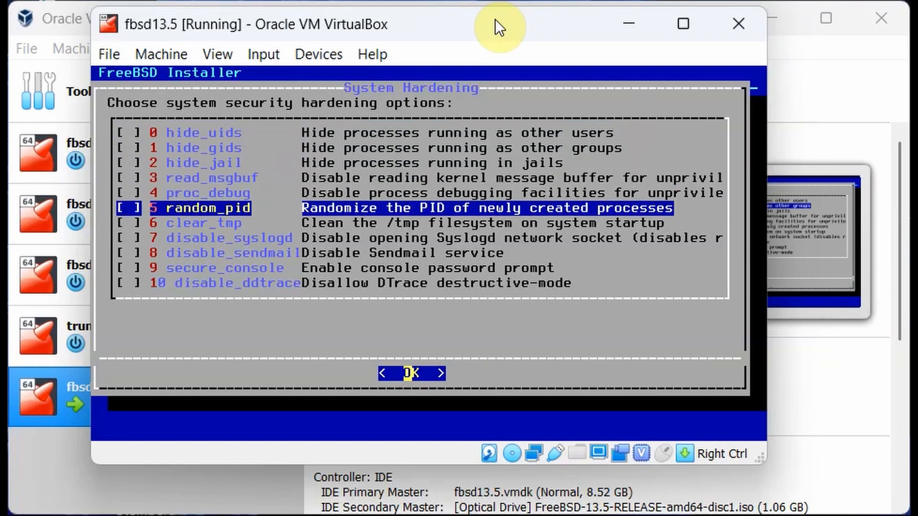
{"action": "key", "text": "space"}
{"action": "key", "text": "Down"}
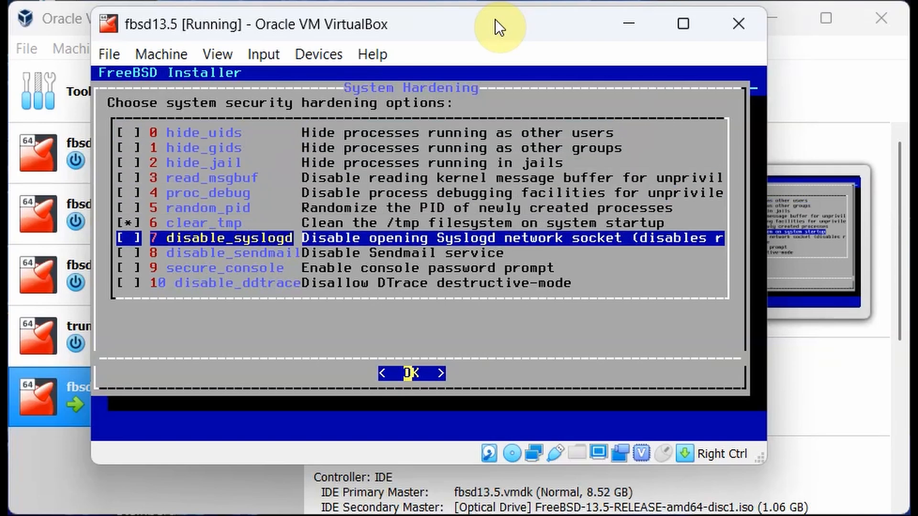
{"action": "key", "text": "space"}
{"action": "key", "text": "Down"}
{"action": "key", "text": "space"}
{"action": "key", "text": "Down"}
{"action": "key", "text": "Down"}
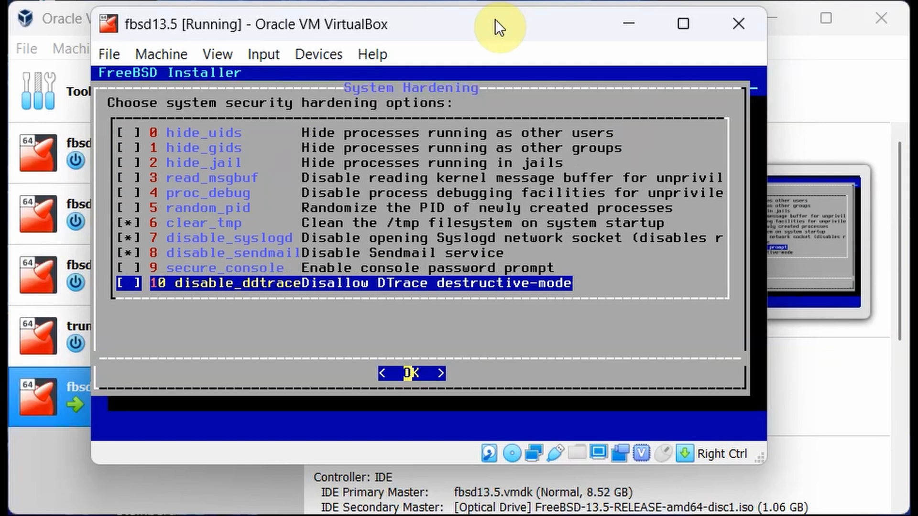
{"action": "key", "text": "space"}
{"action": "key", "text": "Return"}
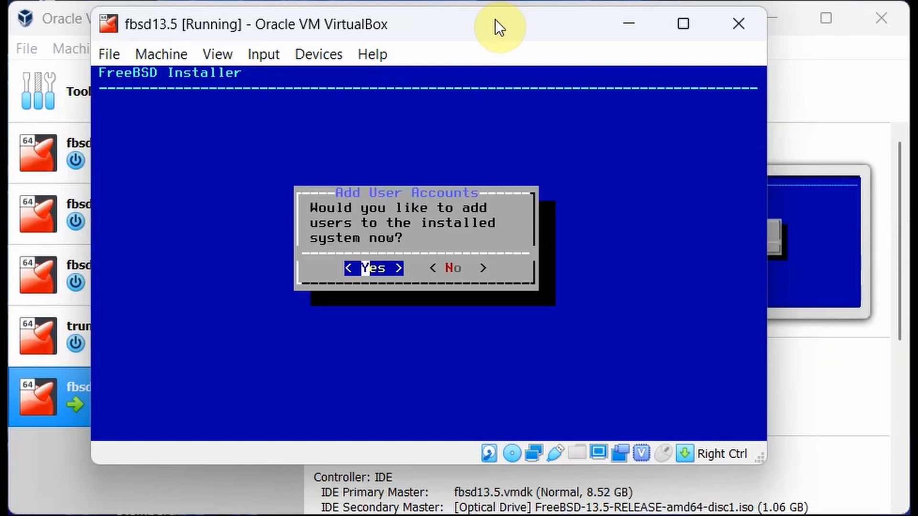
Add a user with the chosen username and full name, default UID, and groups wheel operator.
{"action": "key", "text": "Return"}
{"action": "type", "text": "steve"}
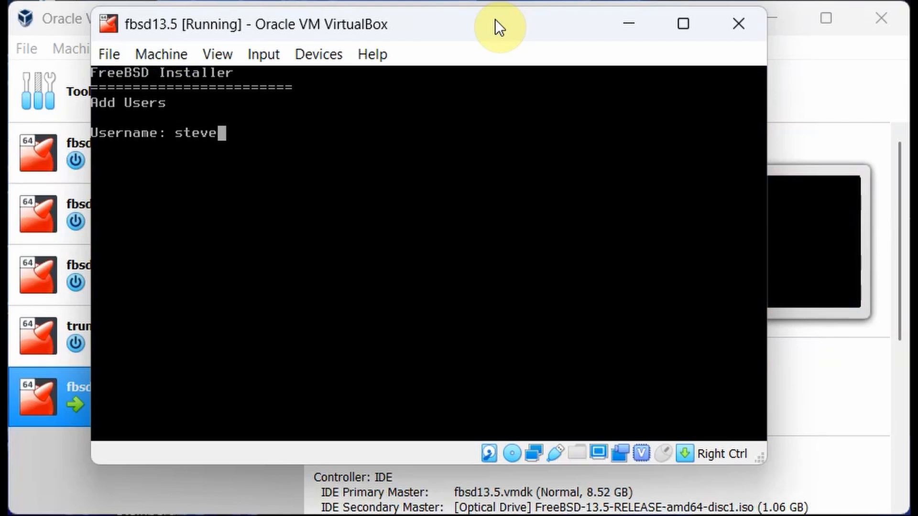
{"action": "key", "text": "Return"}
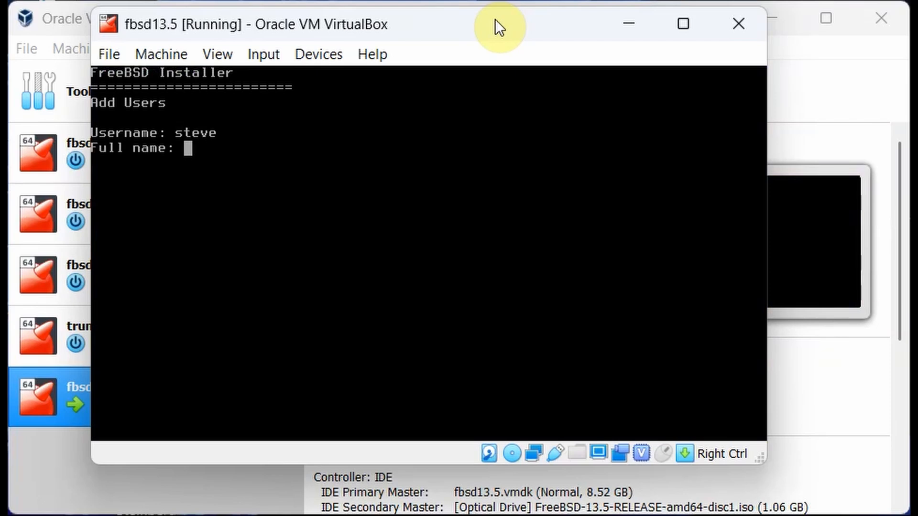
{"action": "type", "text": "Steve"}
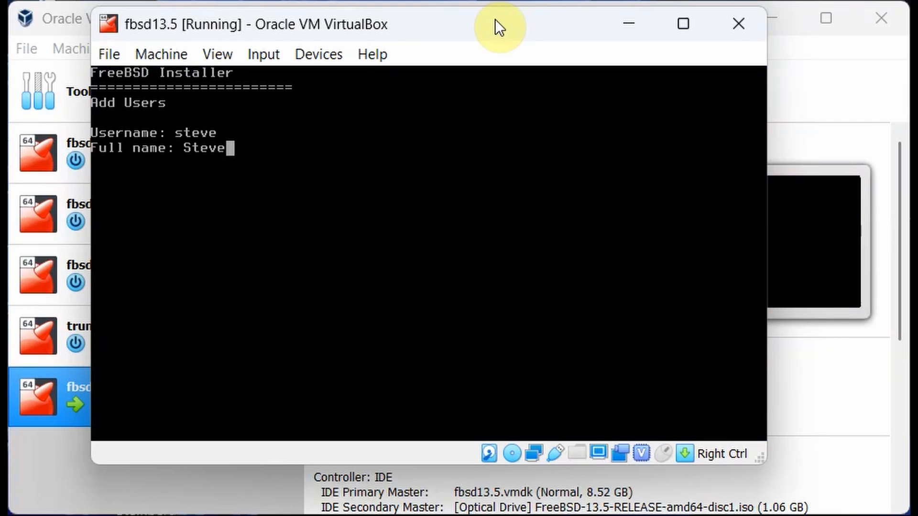
{"action": "key", "text": "Return"}
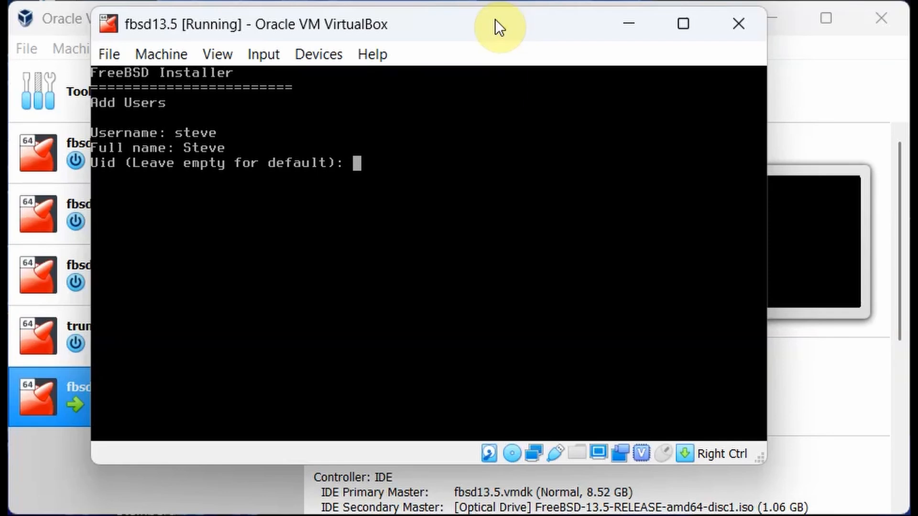
{"action": "key", "text": "Return"}
{"action": "key", "text": "Return"}
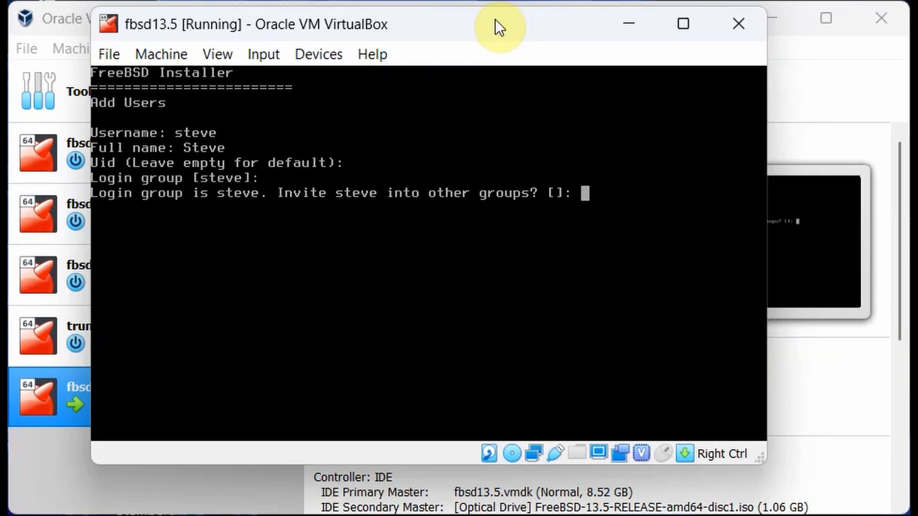
{"action": "type", "text": "wheel"}
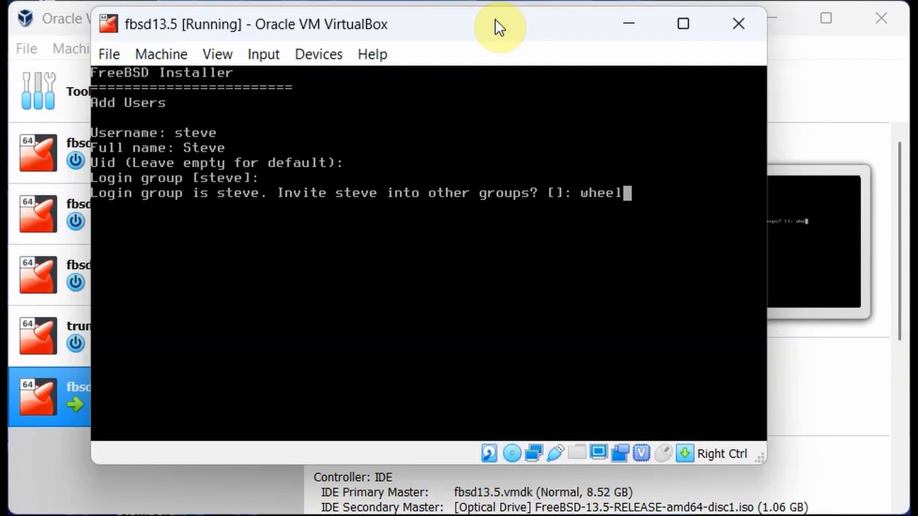
{"action": "type", "text": " ope"}
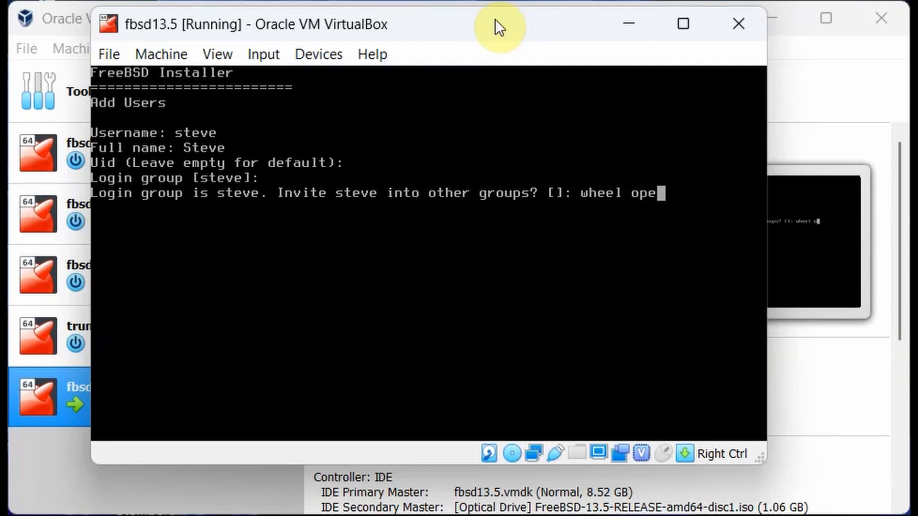
{"action": "type", "text": "rator"}
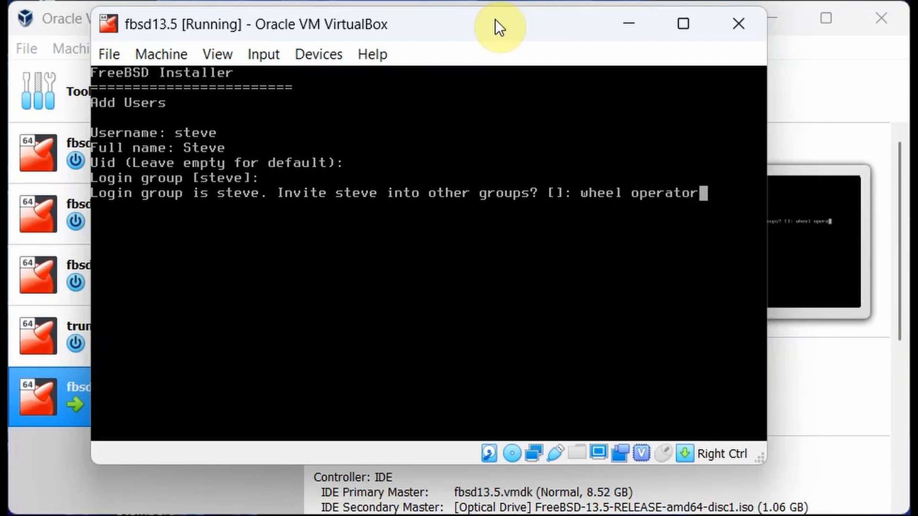
{"action": "key", "text": "Return"}
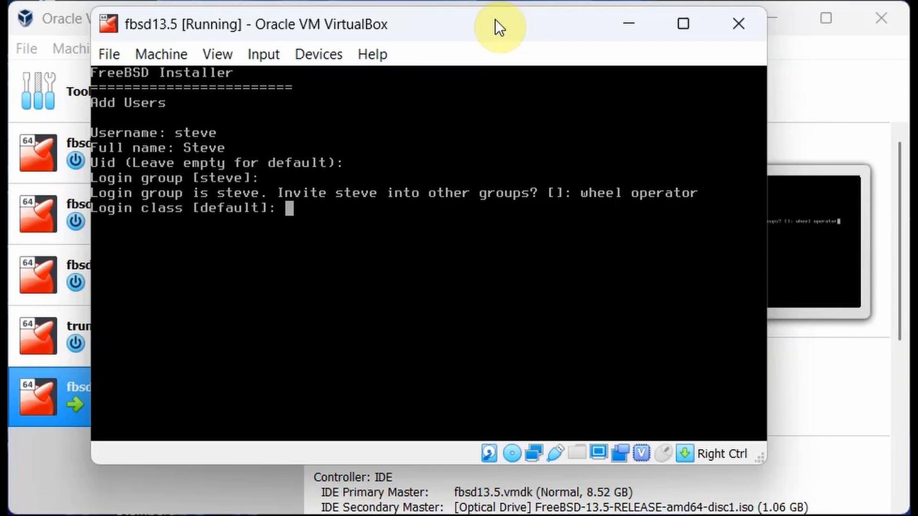
Keep the remaining defaults, set and confirm the account password, and decline another user.
{"action": "key", "text": "Return"}
{"action": "key", "text": "Return"}
{"action": "key", "text": "Return"}
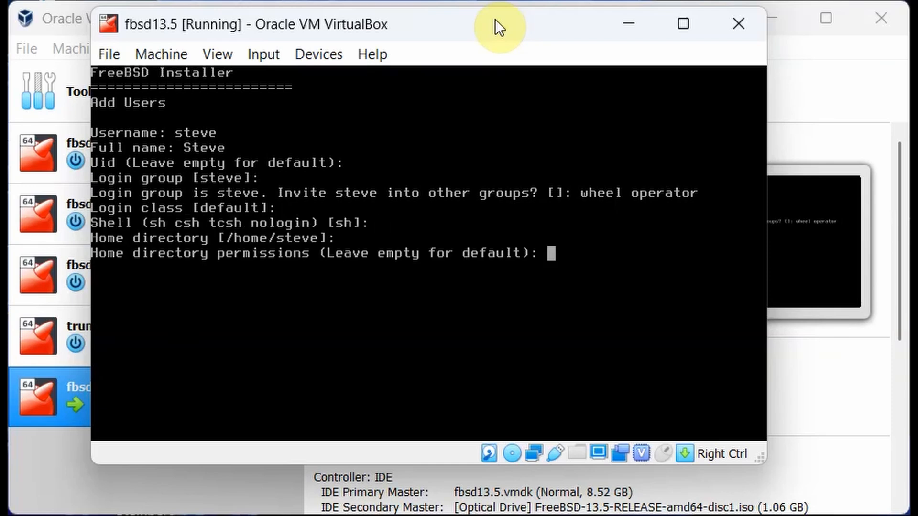
{"action": "key", "text": "Return"}
{"action": "key", "text": "Return"}
{"action": "key", "text": "Return"}
{"action": "key", "text": "Return"}
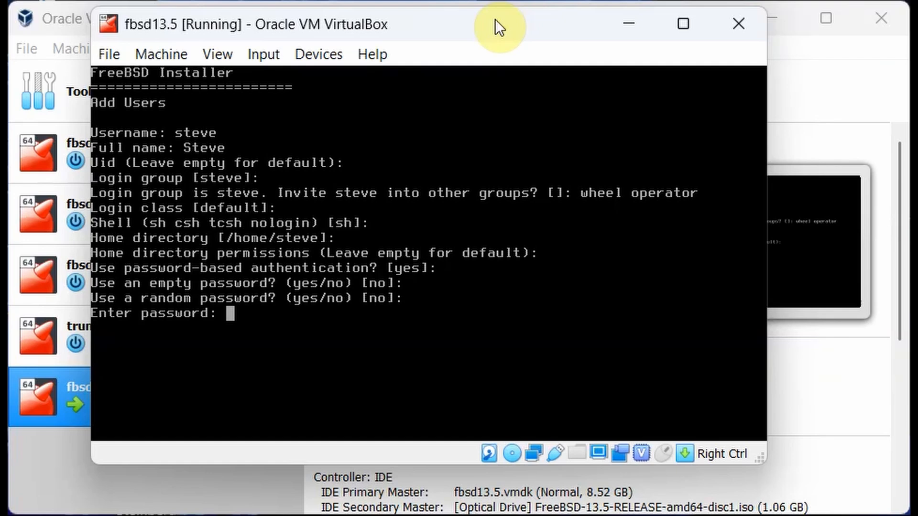
{"action": "key", "text": "Return"}
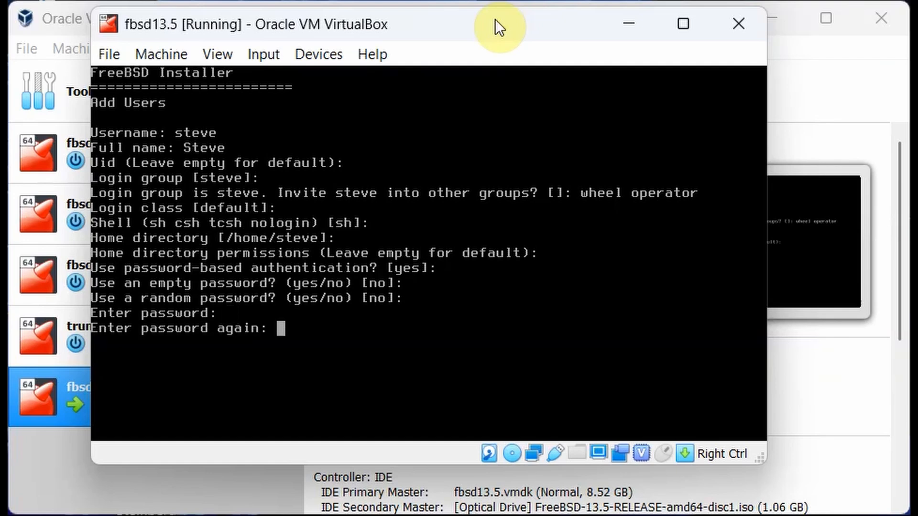
{"action": "key", "text": "Return"}
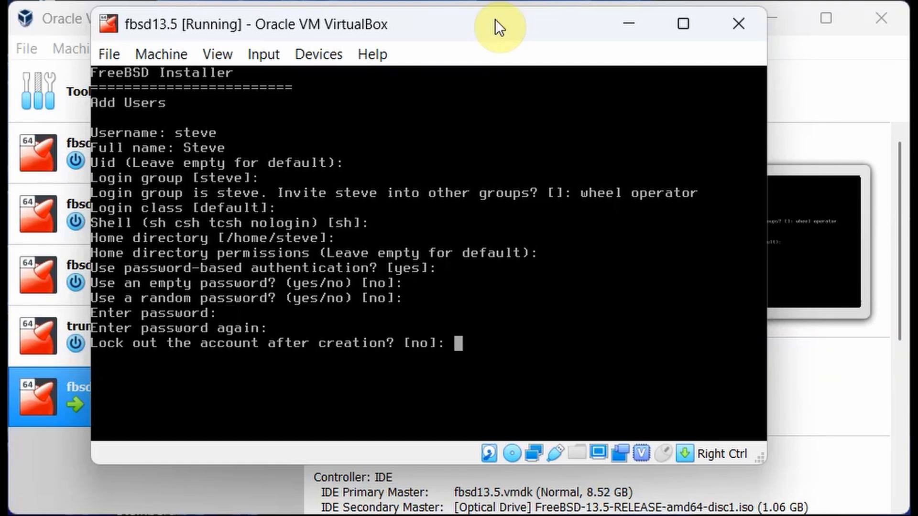
{"action": "key", "text": "Return"}
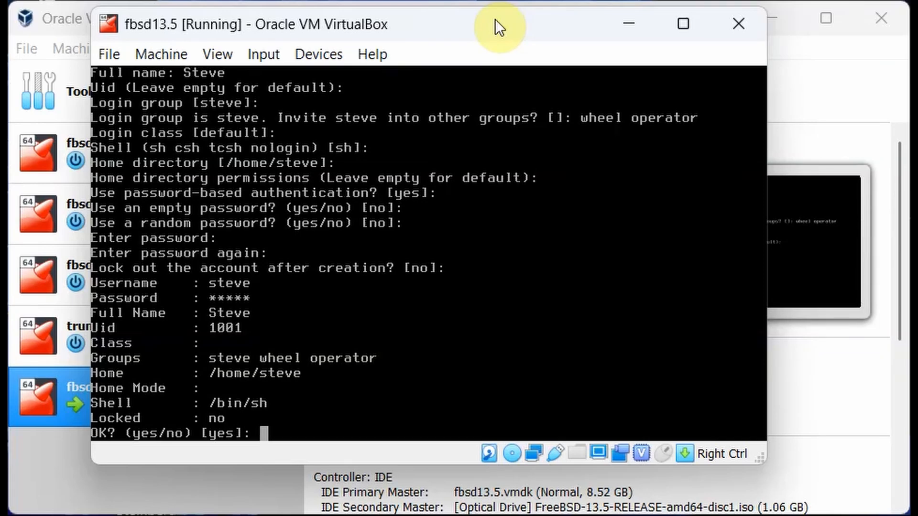
{"action": "key", "text": "Return"}
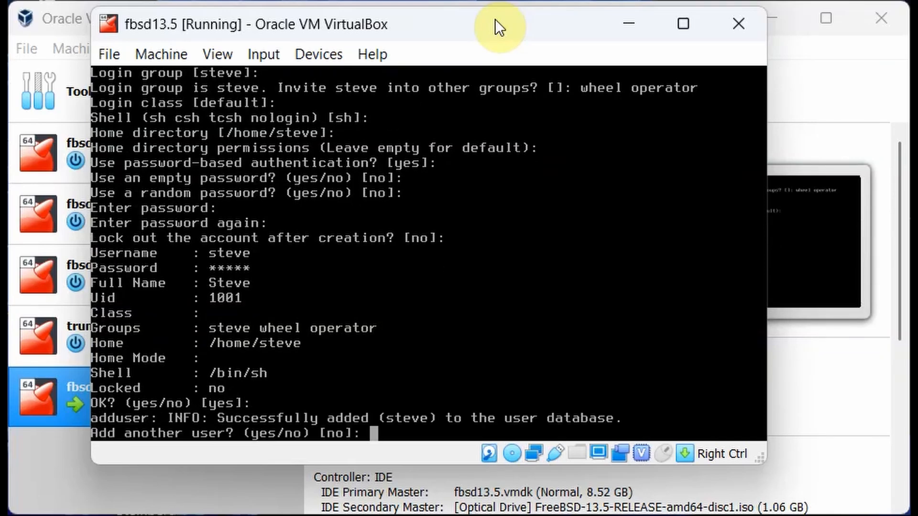
{"action": "type", "text": "n"}
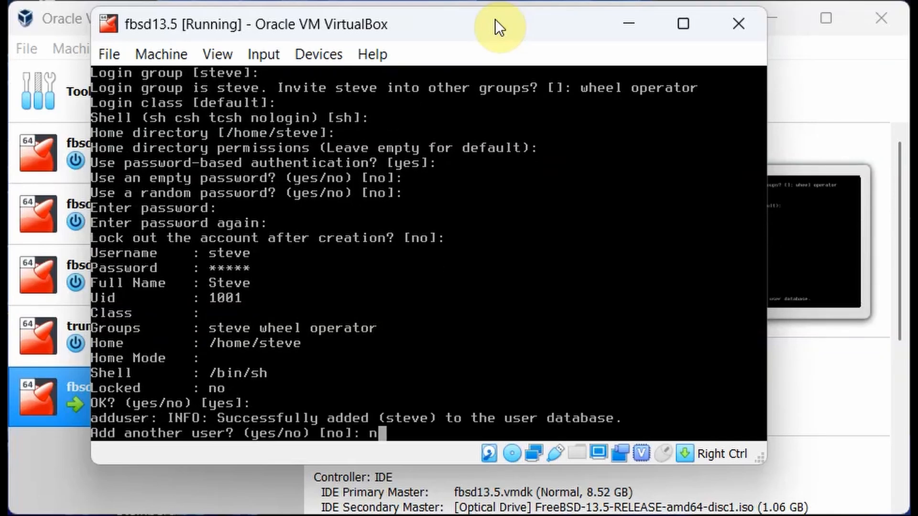
{"action": "key", "text": "Return"}
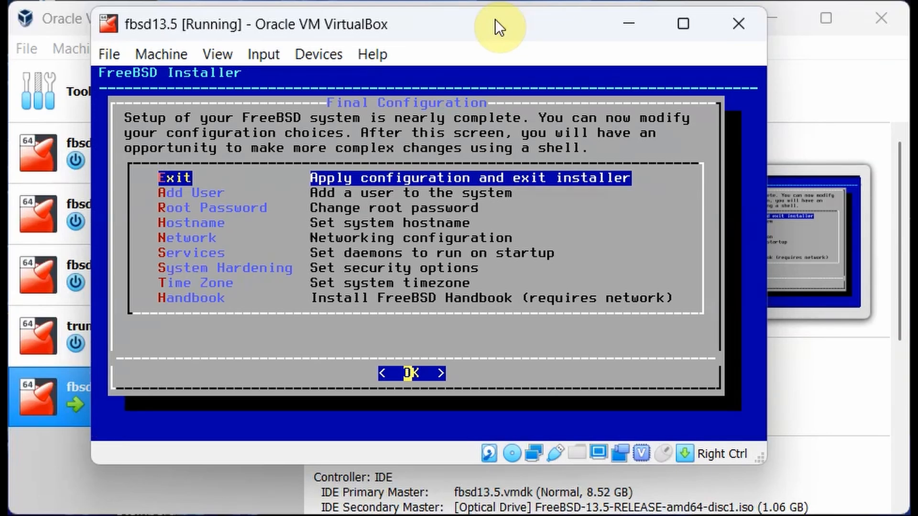
Exit the installer, skip the manual configuration shell, and reboot the VM.
{"action": "key", "text": "Return"}
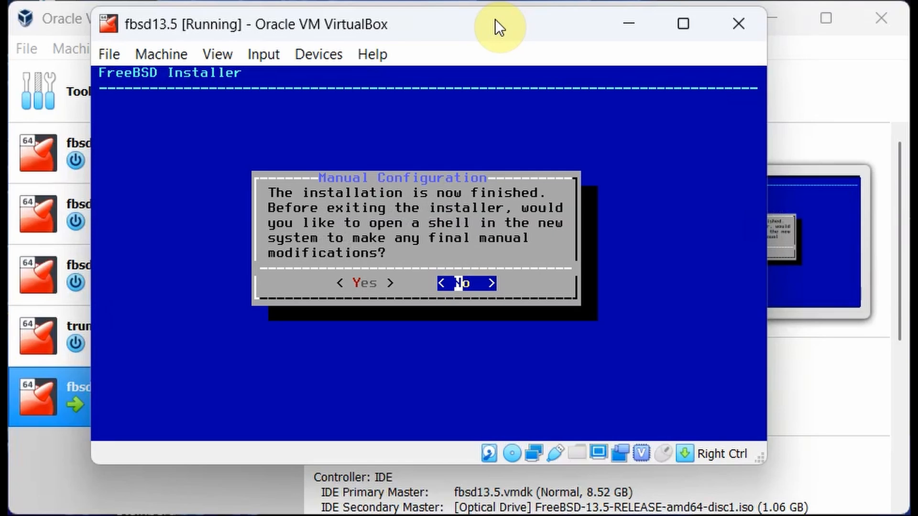
{"action": "key", "text": "Return"}
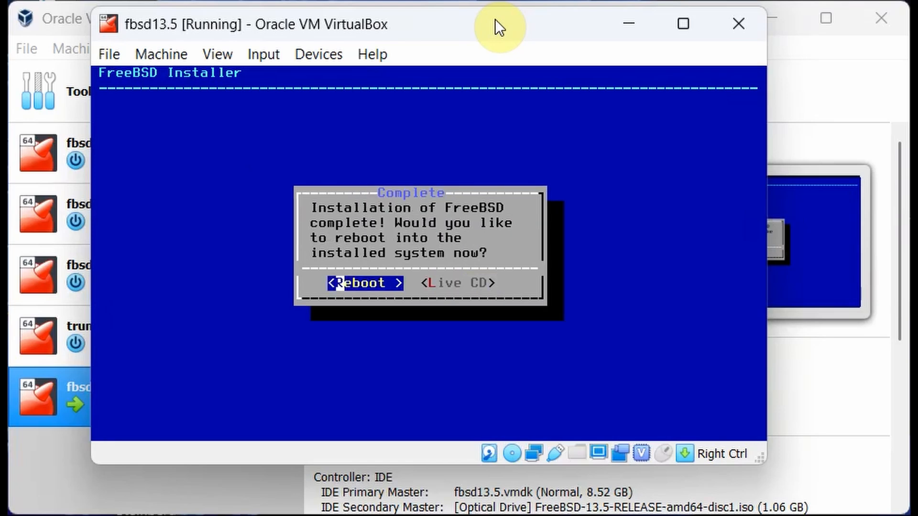
{"action": "key", "text": "Return"}
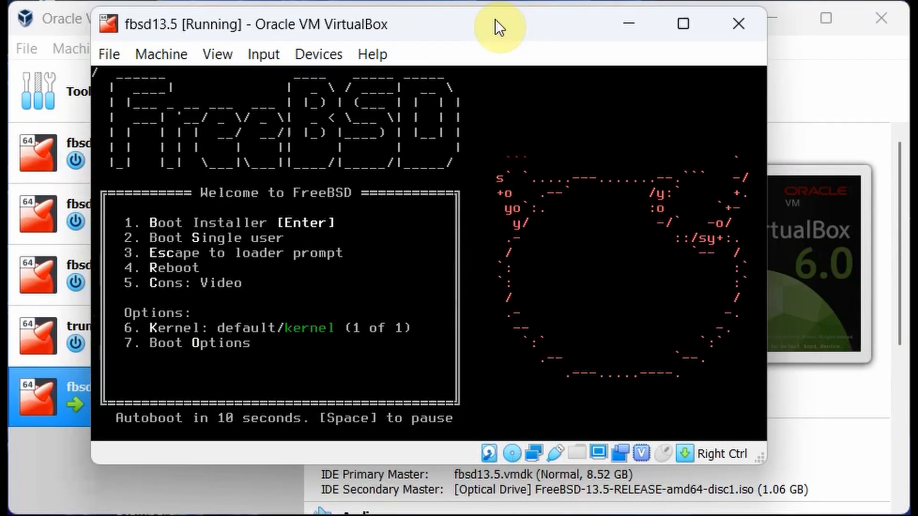
Boot the VM and start a Live CD session from the installer menu.
{"action": "key", "text": "Return"}
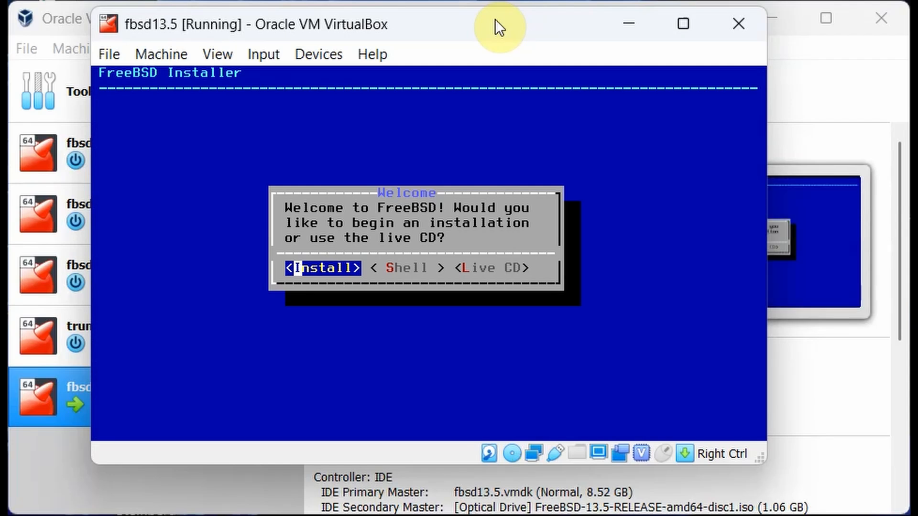
{"action": "key", "text": "Right"}
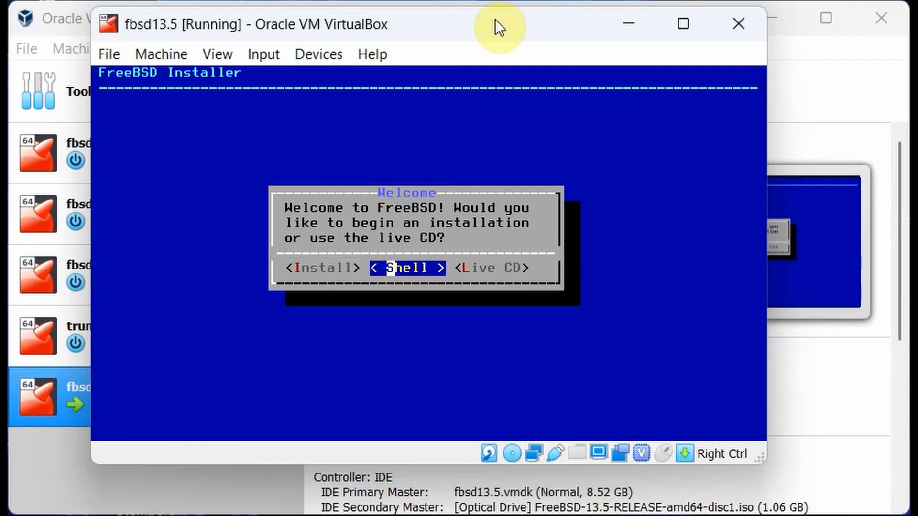
{"action": "key", "text": "Right"}
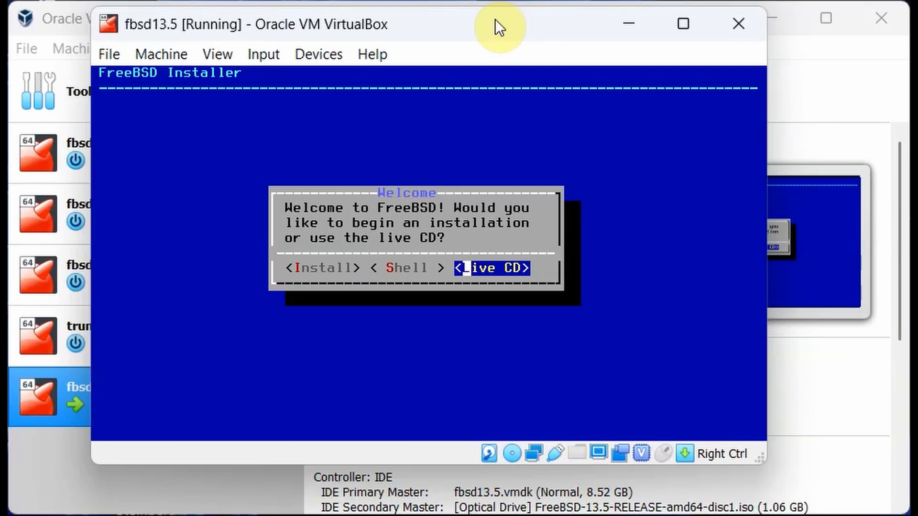
{"action": "key", "text": "Return"}
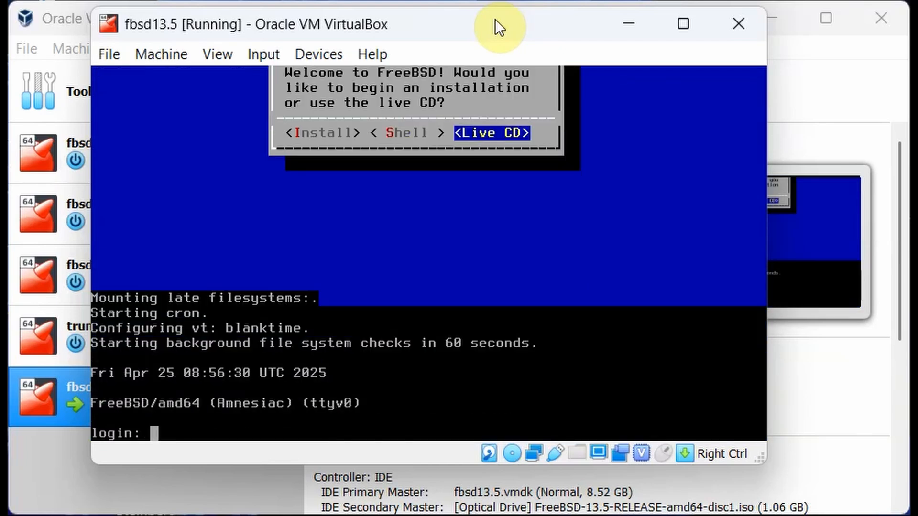
Log in as root and power off with shutdown -p now.
{"action": "type", "text": "root"}
{"action": "key", "text": "Return"}
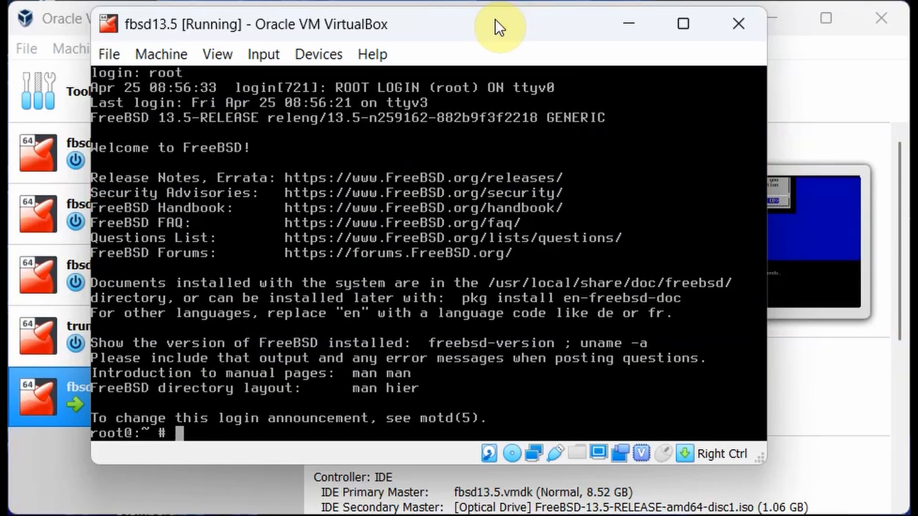
{"action": "type", "text": "shutdow"}
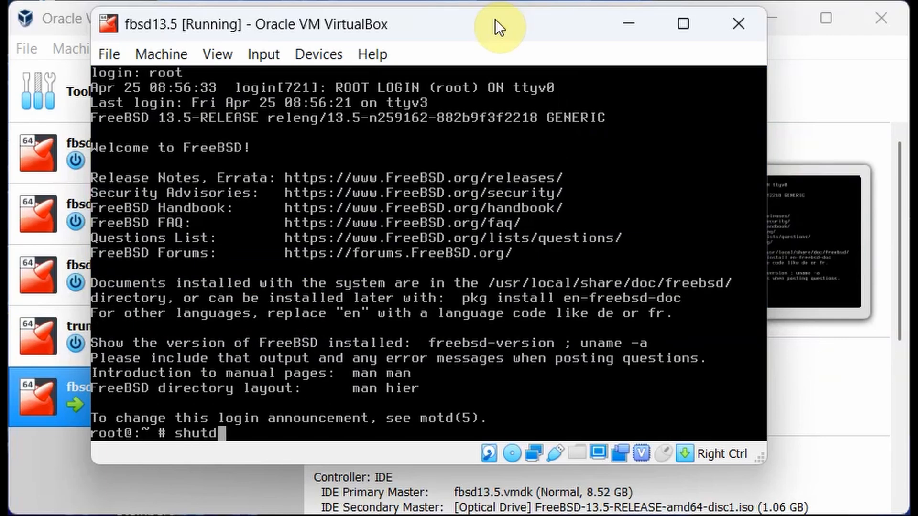
{"action": "type", "text": "n -p now"}
{"action": "key", "text": "Return"}
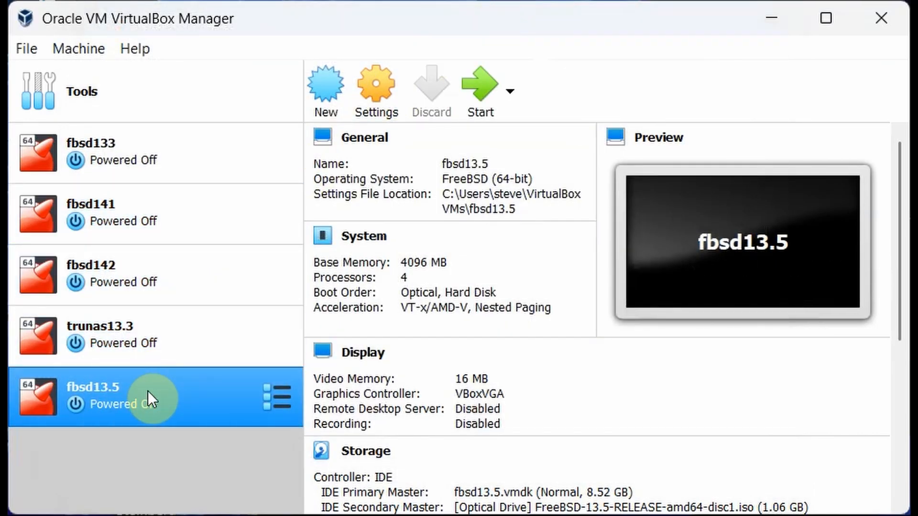
Move Optical below Hard Disk in fbsd13.5's Motherboard boot order, save, and start the VM.
{"action": "left_click", "coordinate": [375, 88]}
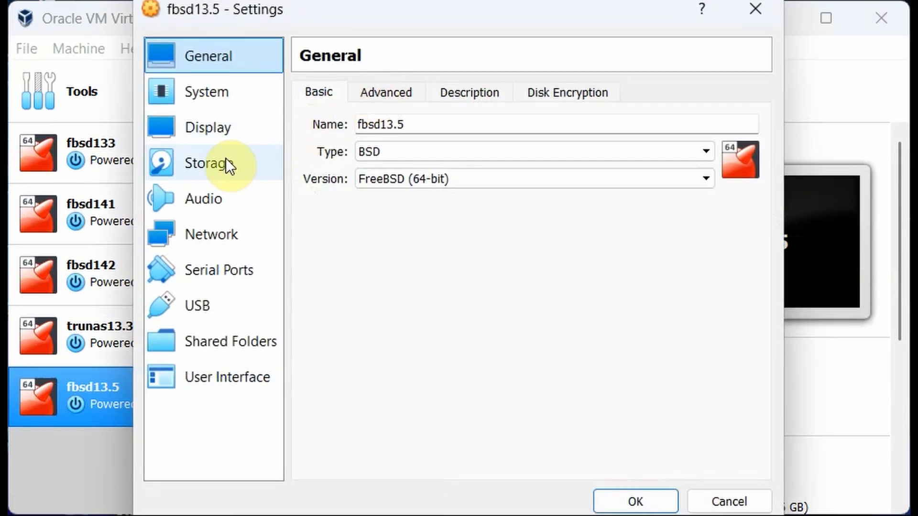
{"action": "left_click", "coordinate": [208, 165]}
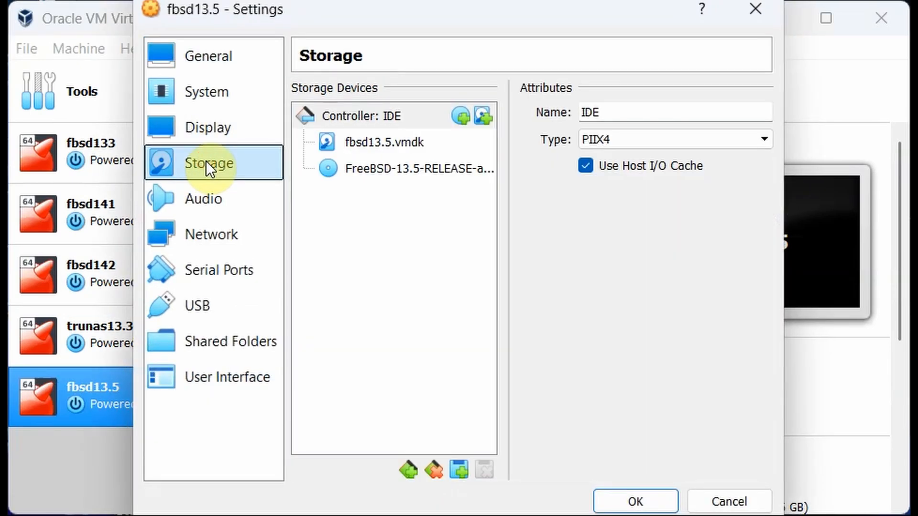
{"action": "left_click", "coordinate": [200, 96]}
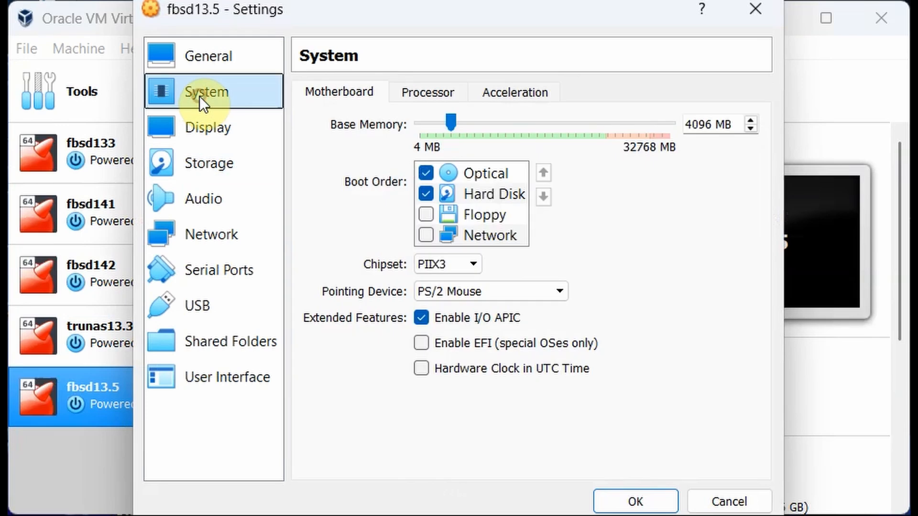
{"action": "left_click", "coordinate": [477, 172]}
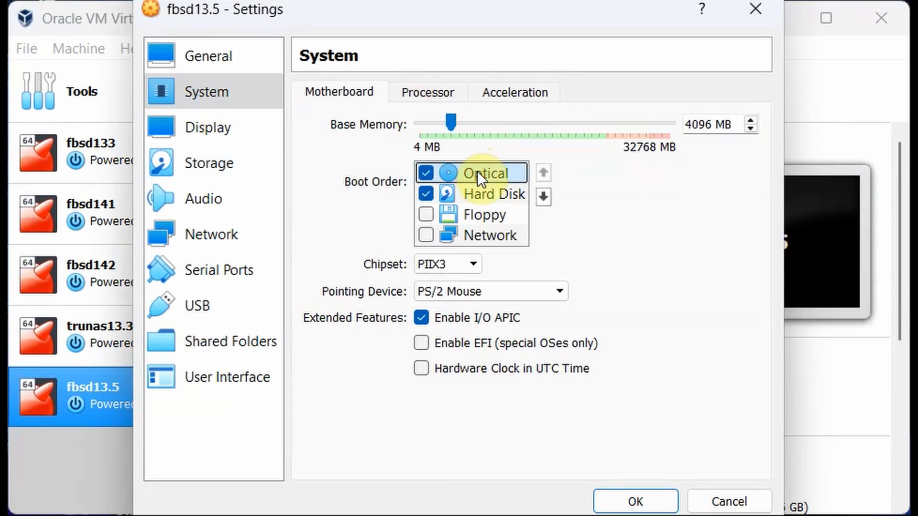
{"action": "left_click", "coordinate": [546, 197]}
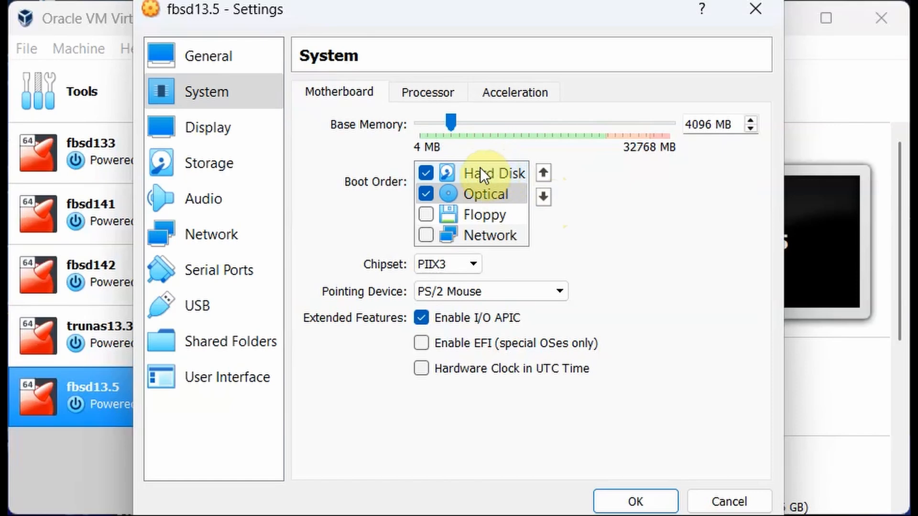
{"action": "left_click", "coordinate": [637, 498]}
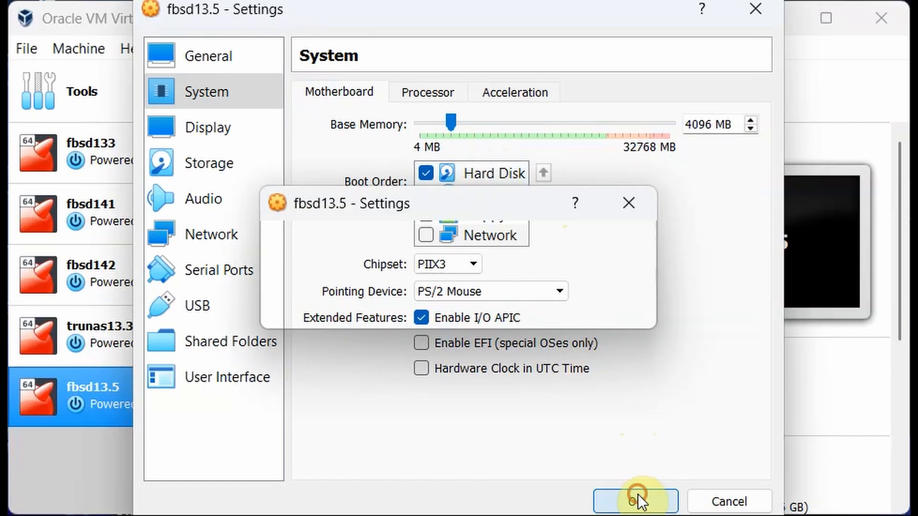
{"action": "left_click", "coordinate": [484, 100]}
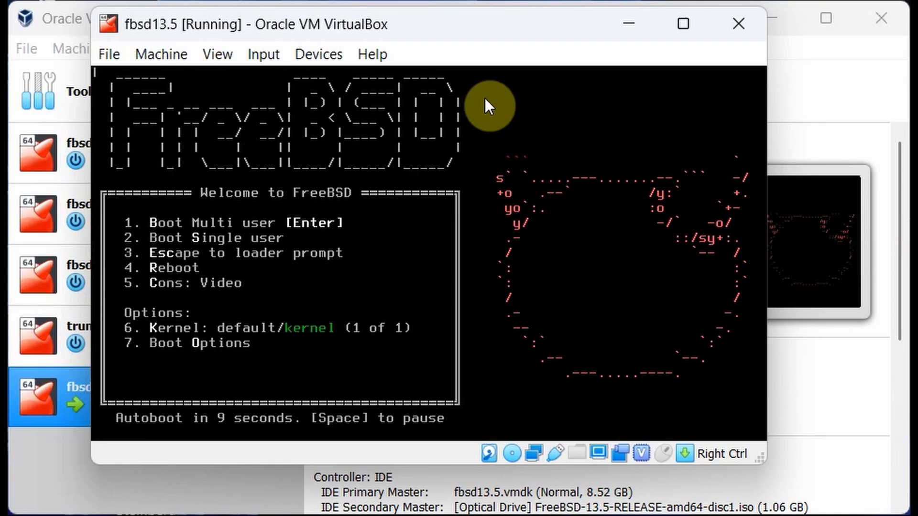
Boot FreeBSD multi-user from the hard disk and log in as root with its password.
{"action": "key", "text": "Return"}
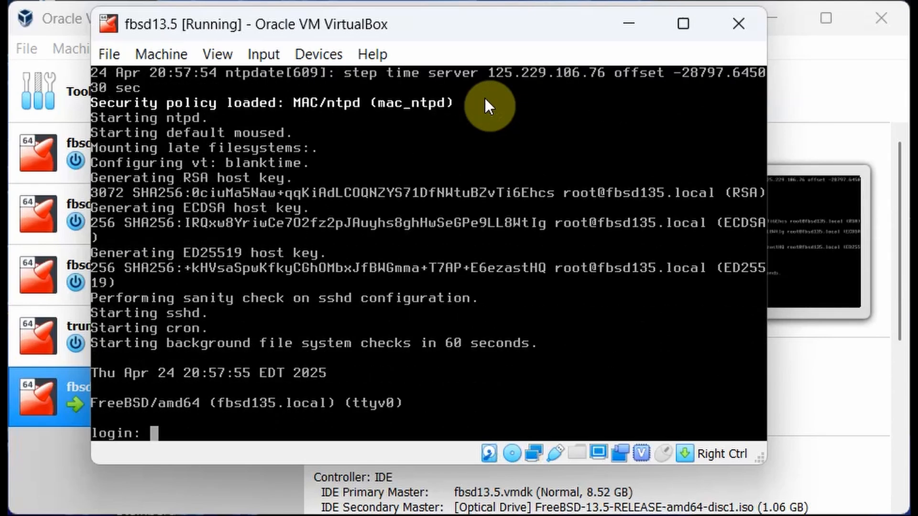
{"action": "type", "text": "root"}
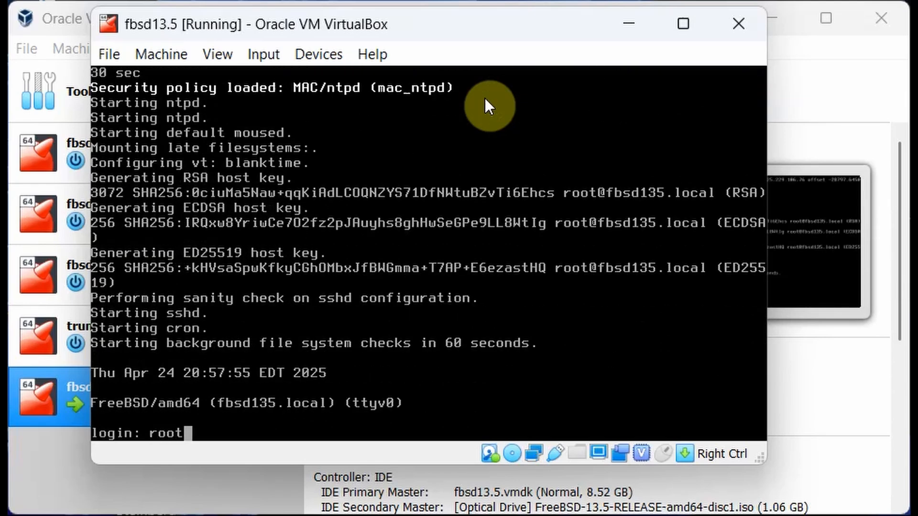
{"action": "key", "text": "Return"}
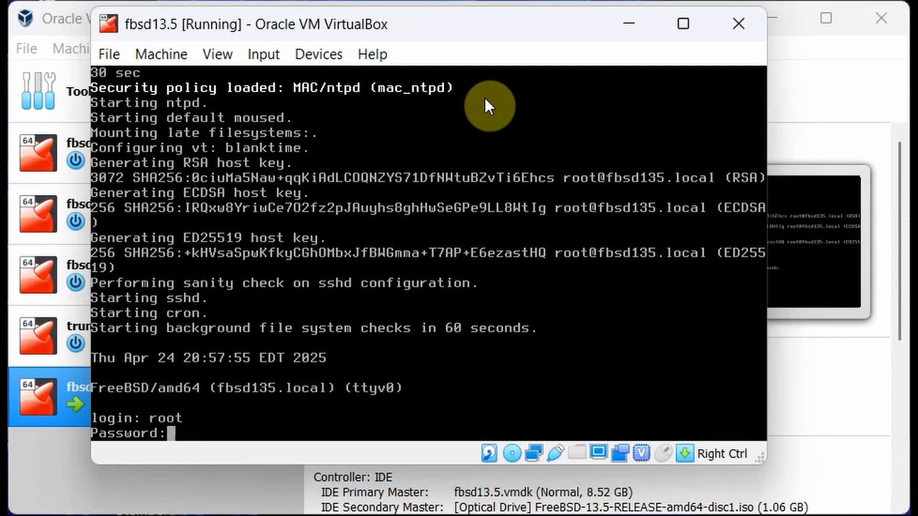
{"action": "key", "text": "Return"}
{"action": "type", "text": "p"}
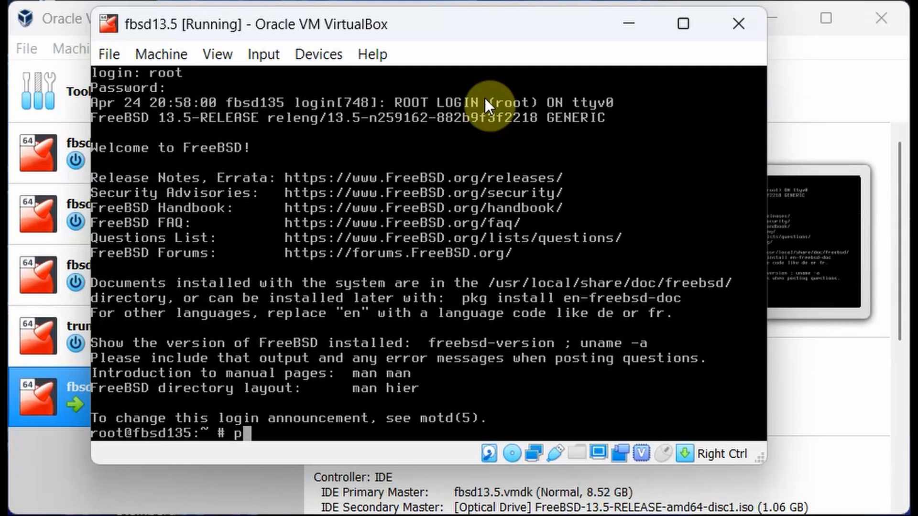
{"action": "type", "text": "ing 8.8.8.8"}
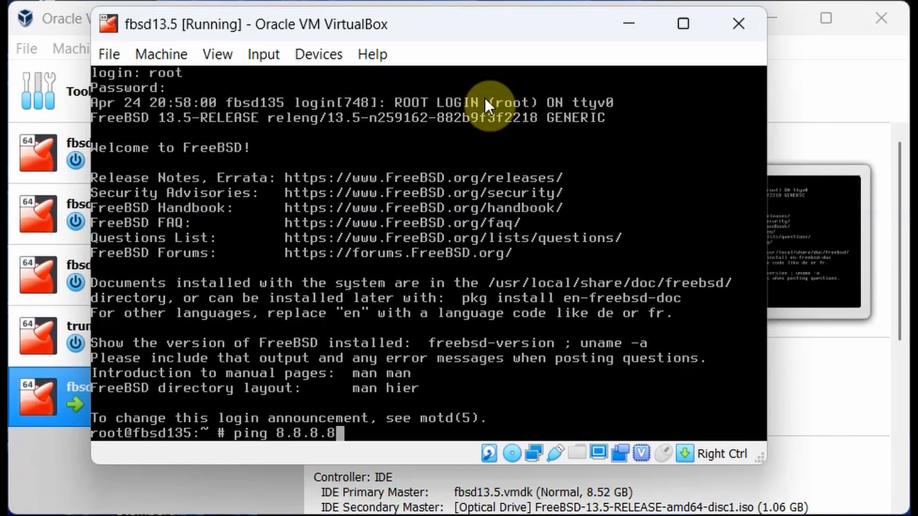
{"action": "key", "text": "Return"}
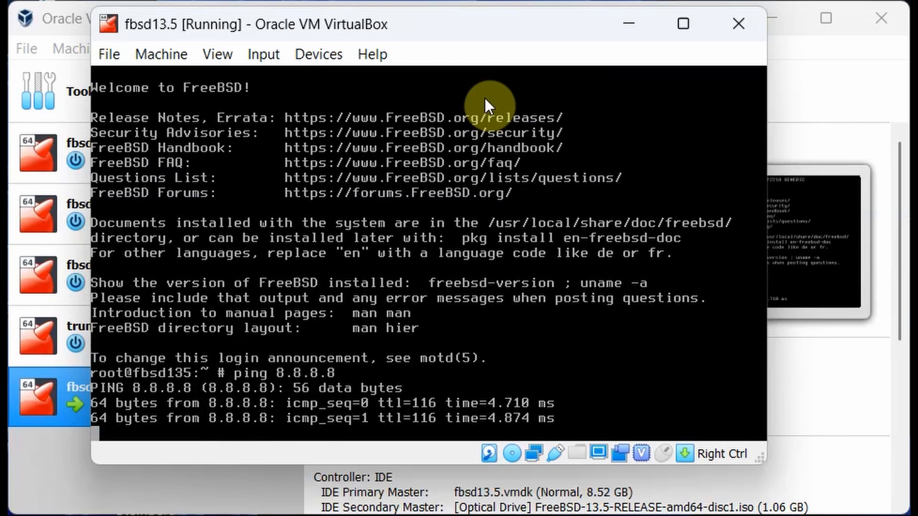
{"action": "key", "text": "ctrl+c"}
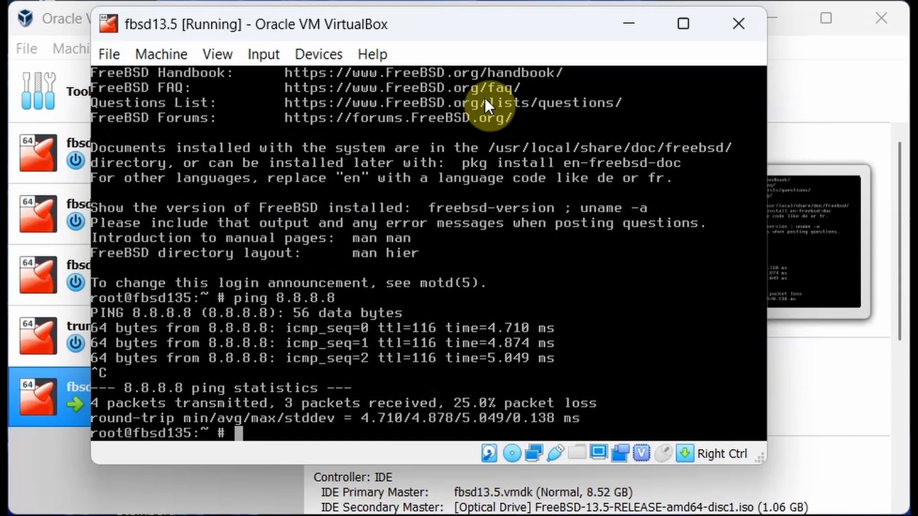
{"action": "type", "text": "ping w"}
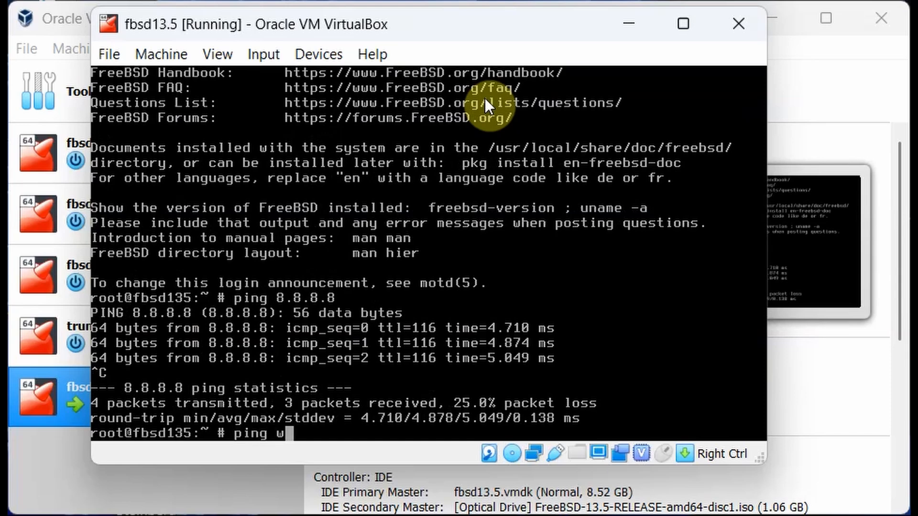
{"action": "type", "text": "ww.googl"}
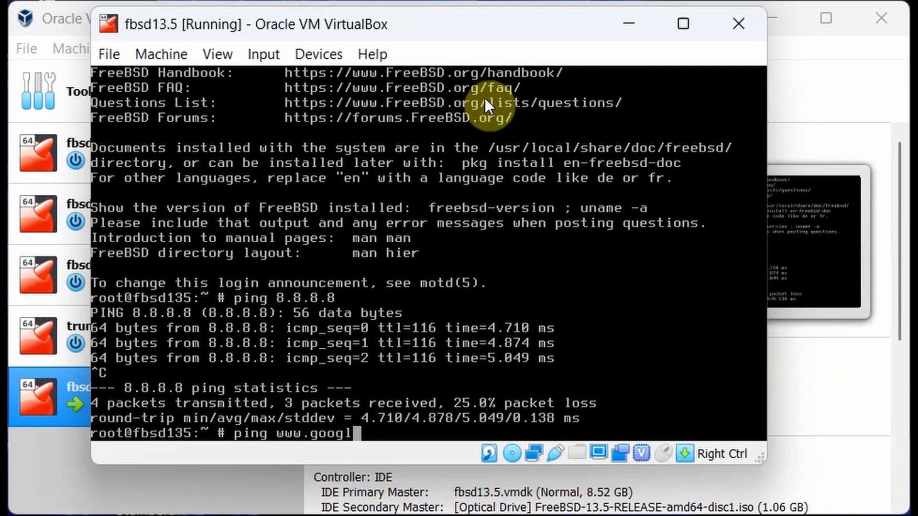
{"action": "type", "text": "e.com"}
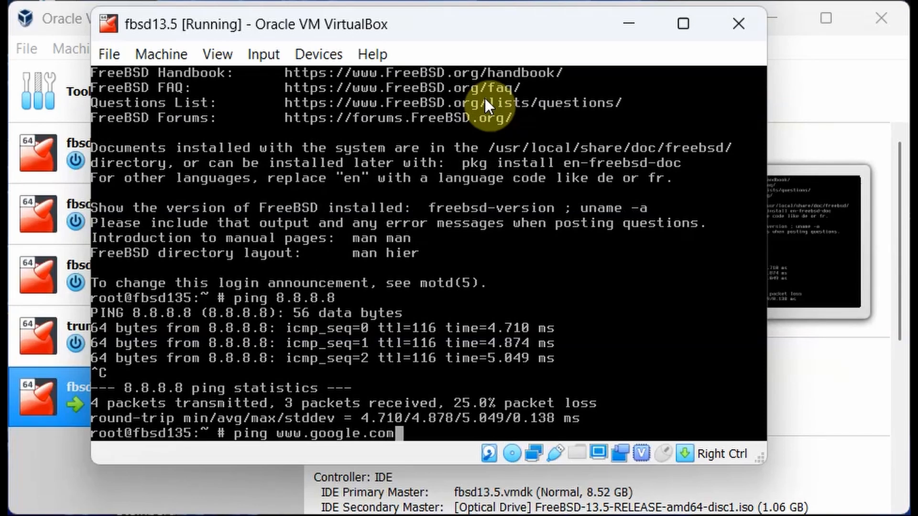
{"action": "key", "text": "Return"}
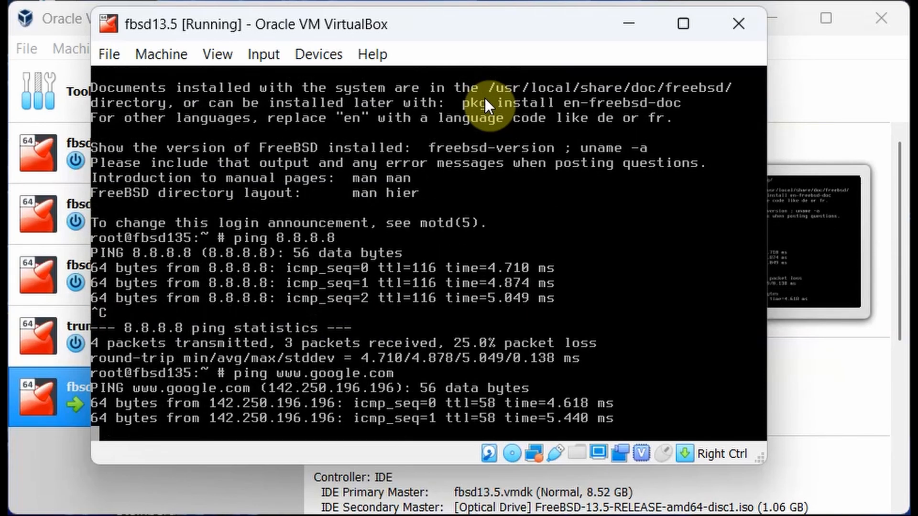
{"action": "key", "text": "ctrl+c"}
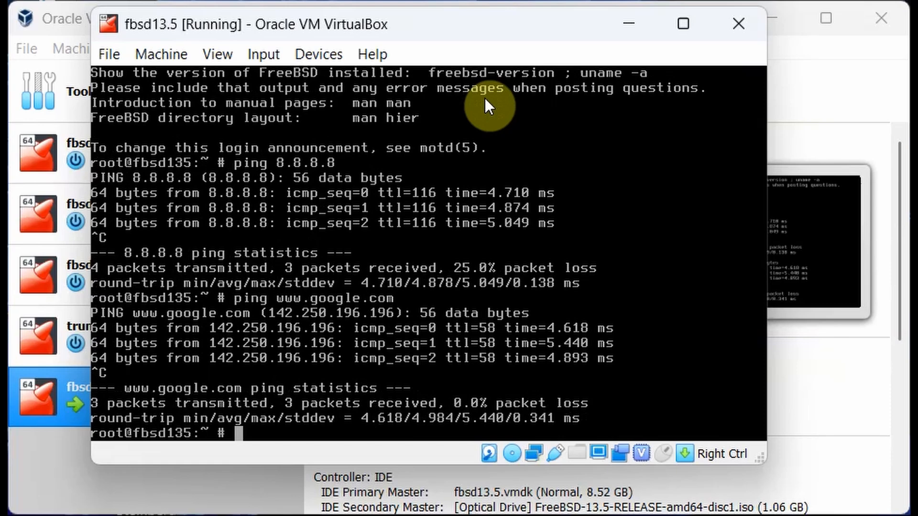
{"action": "type", "text": "shutdown -p "}
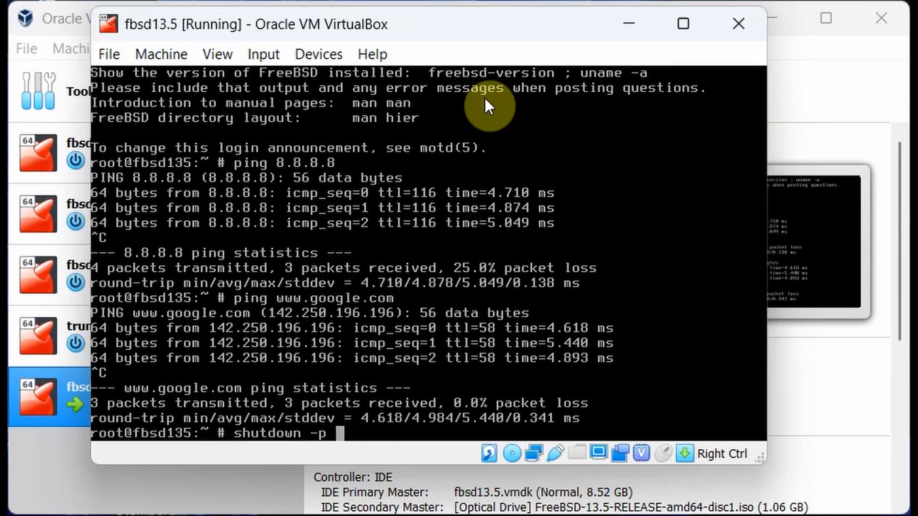
{"action": "type", "text": "now"}
{"action": "key", "text": "Return"}
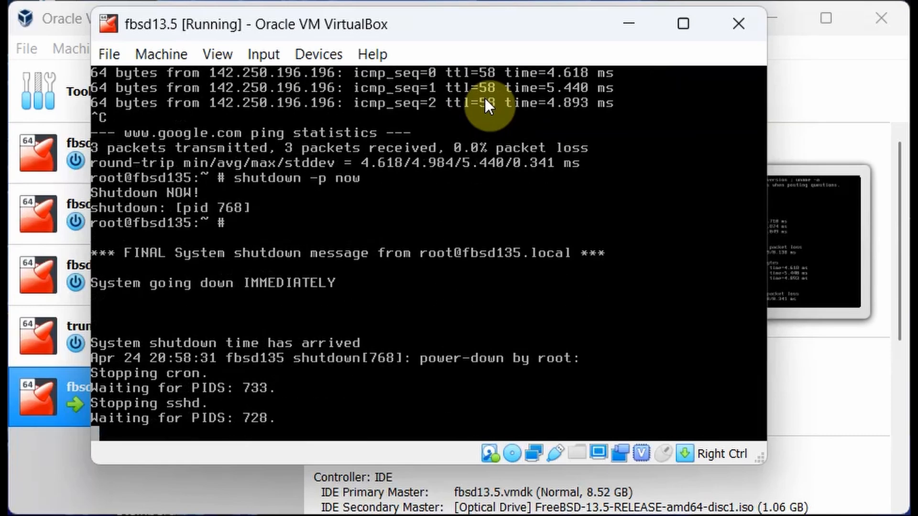